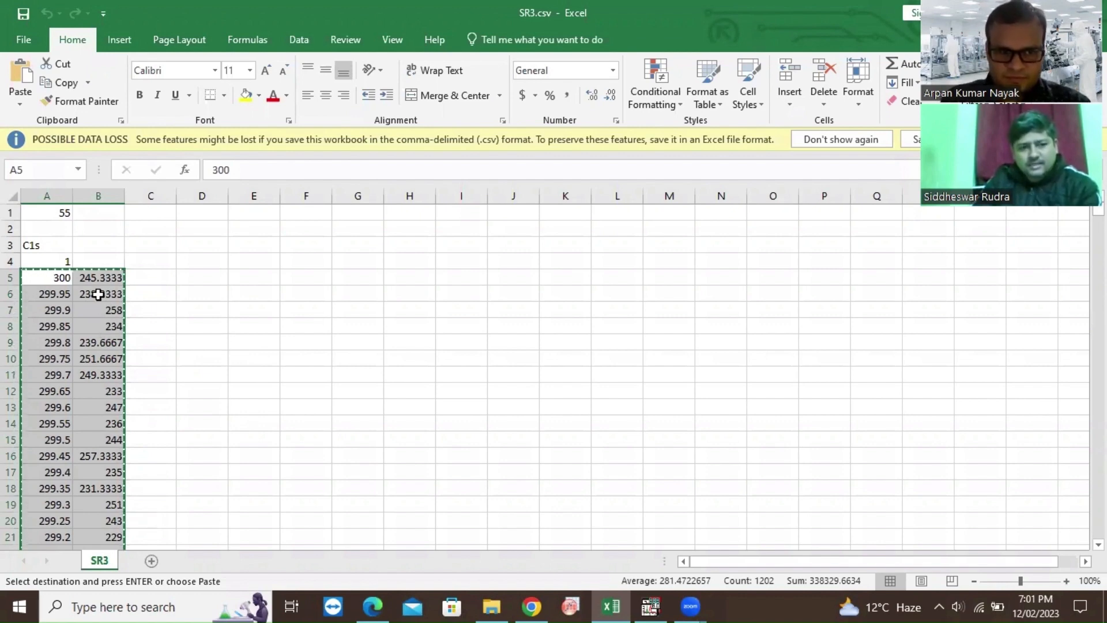
Copy the selected C1s data in columns A and B, starting from row 5.
right_click(98, 296)
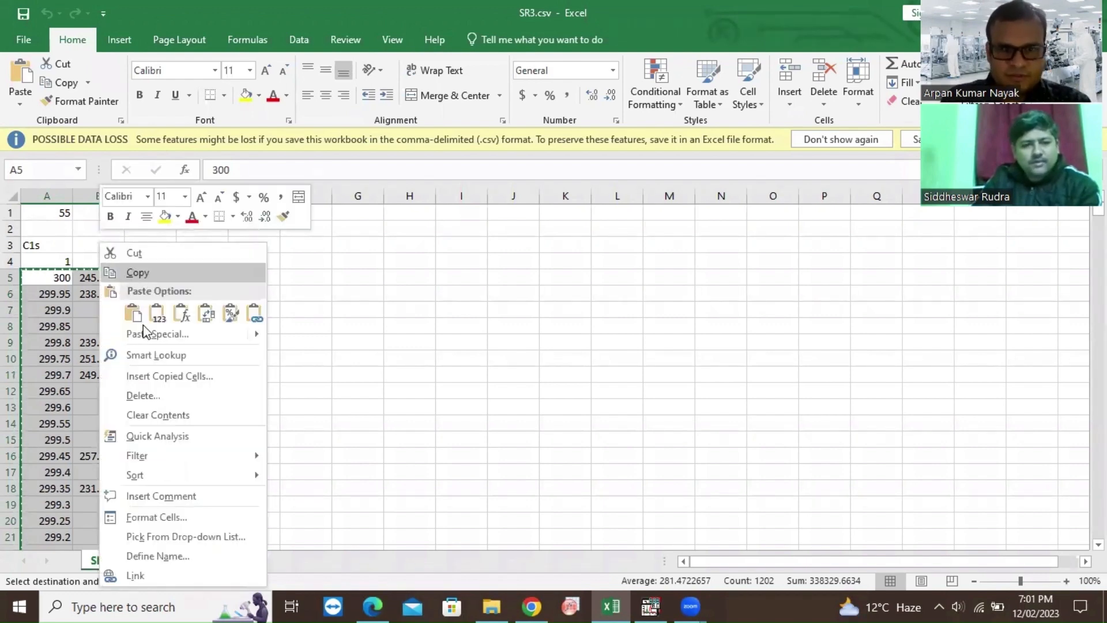
click(165, 272)
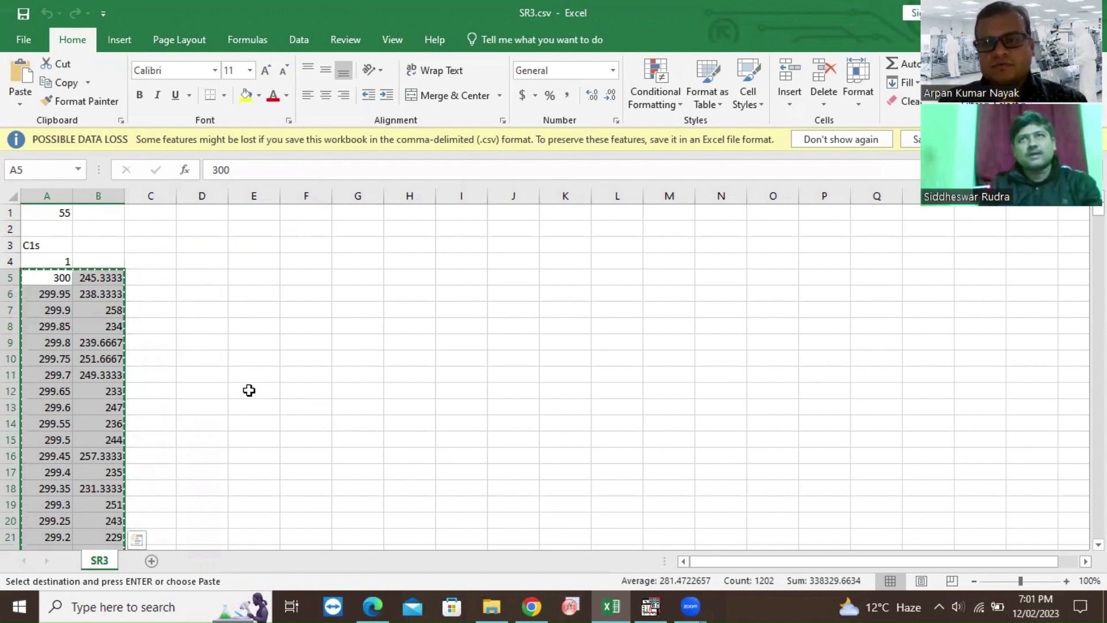
Switch to Microcal Origin and plot columns A(X) and B(Y) of the Data1 worksheet as a line graph.
click(651, 605)
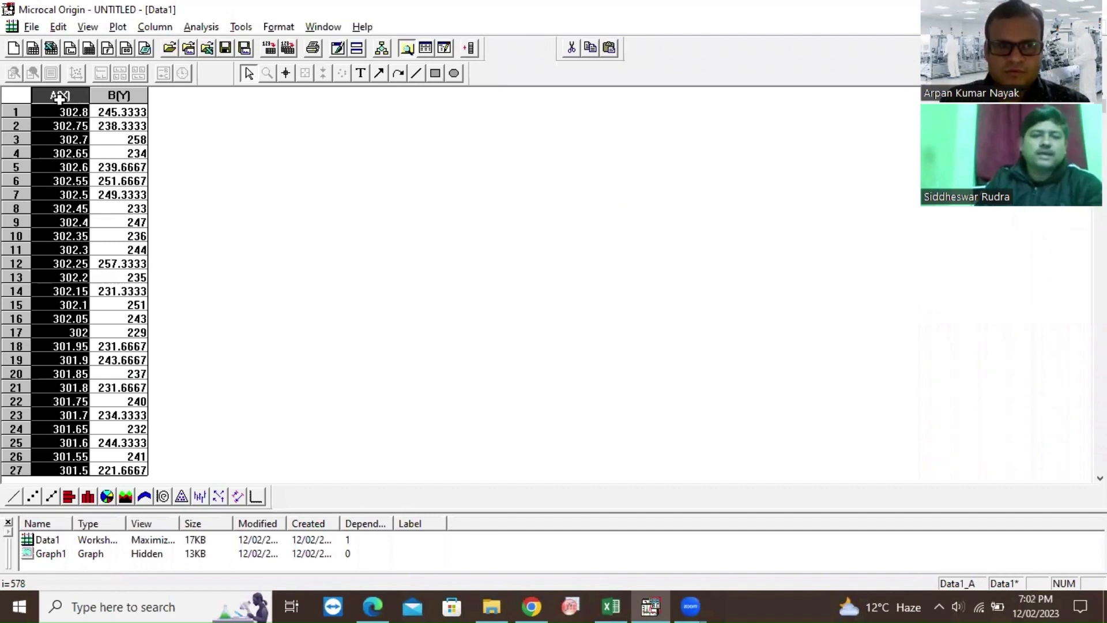
drag(60, 99, 109, 103)
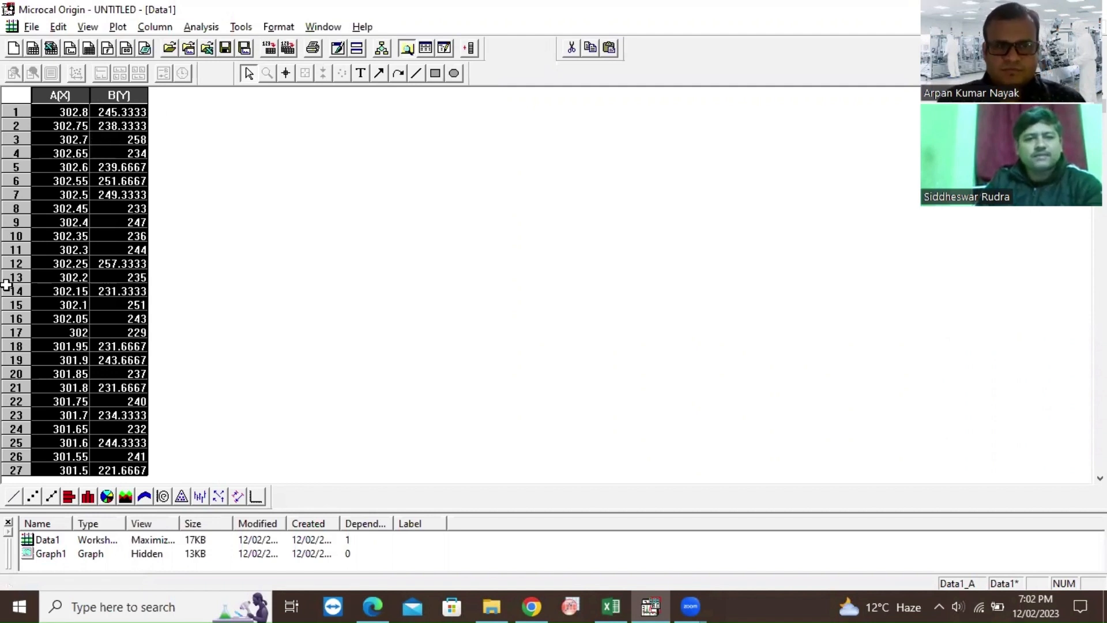
click(14, 497)
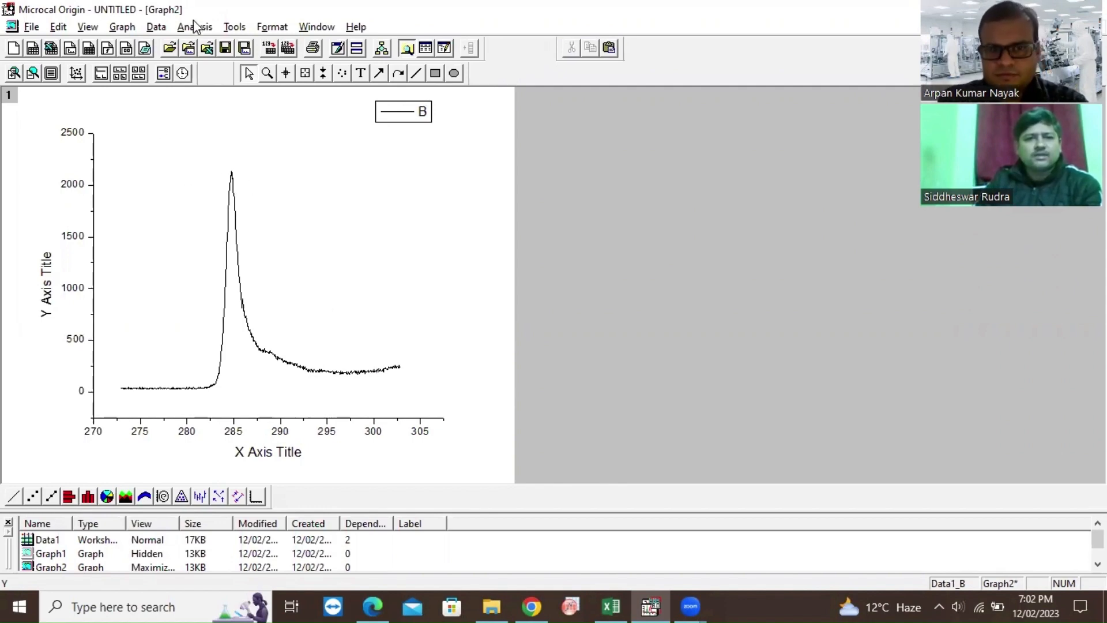
click(174, 29)
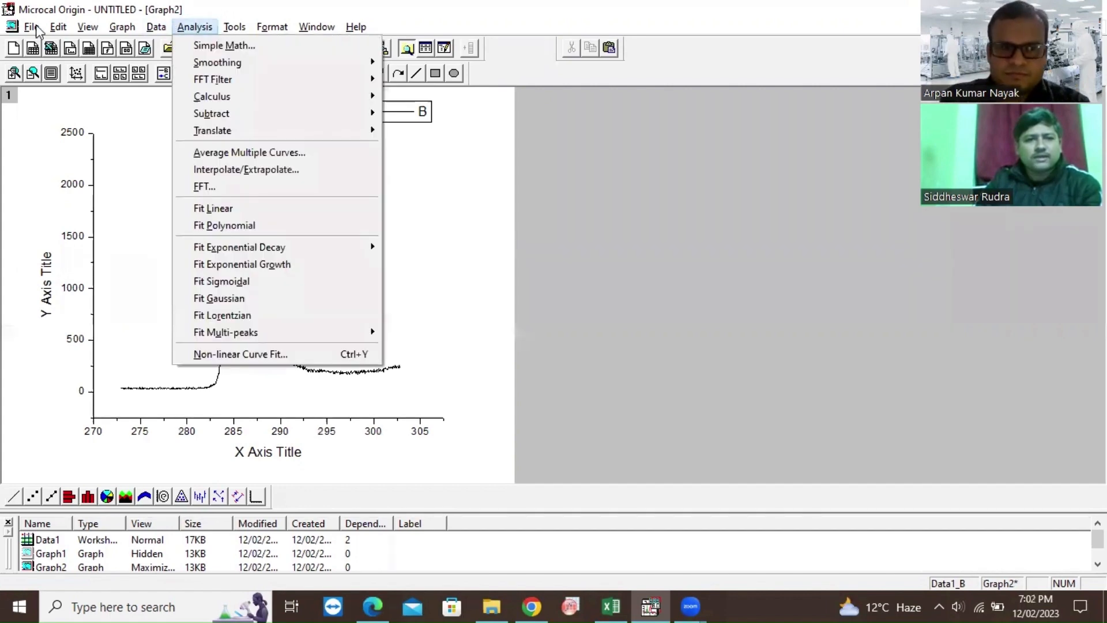
click(43, 28)
mouse_move(57, 26)
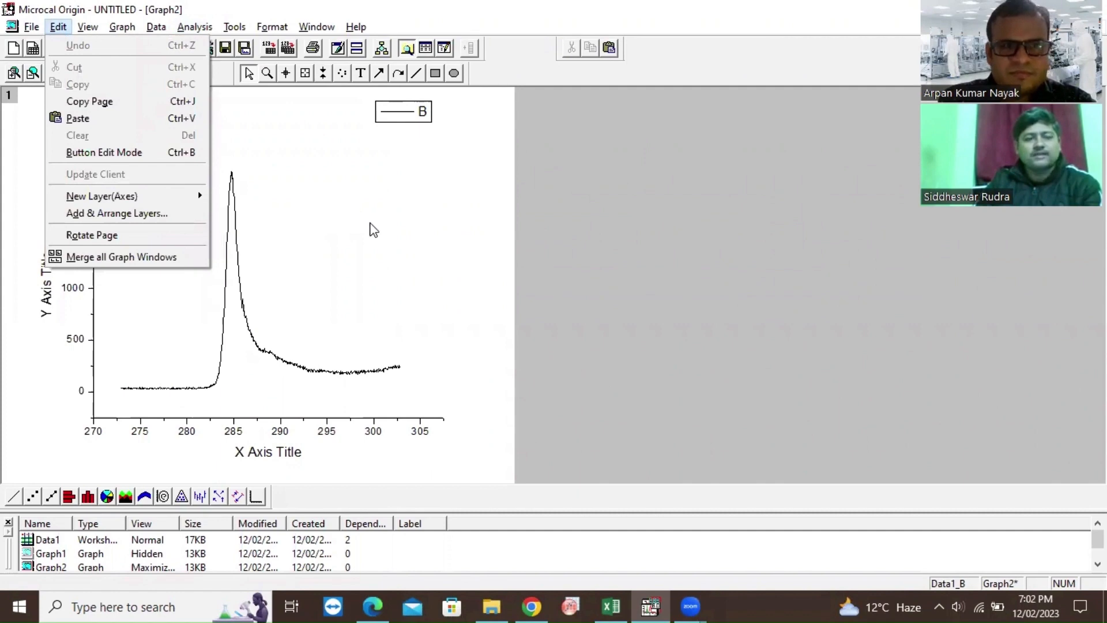
key(Right)
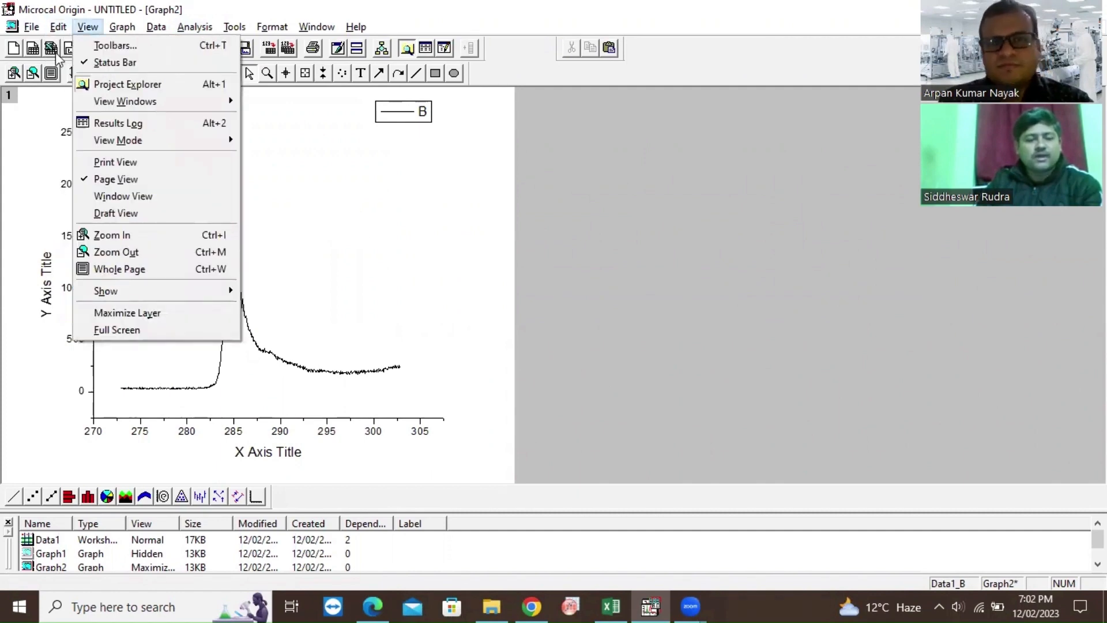
click(34, 31)
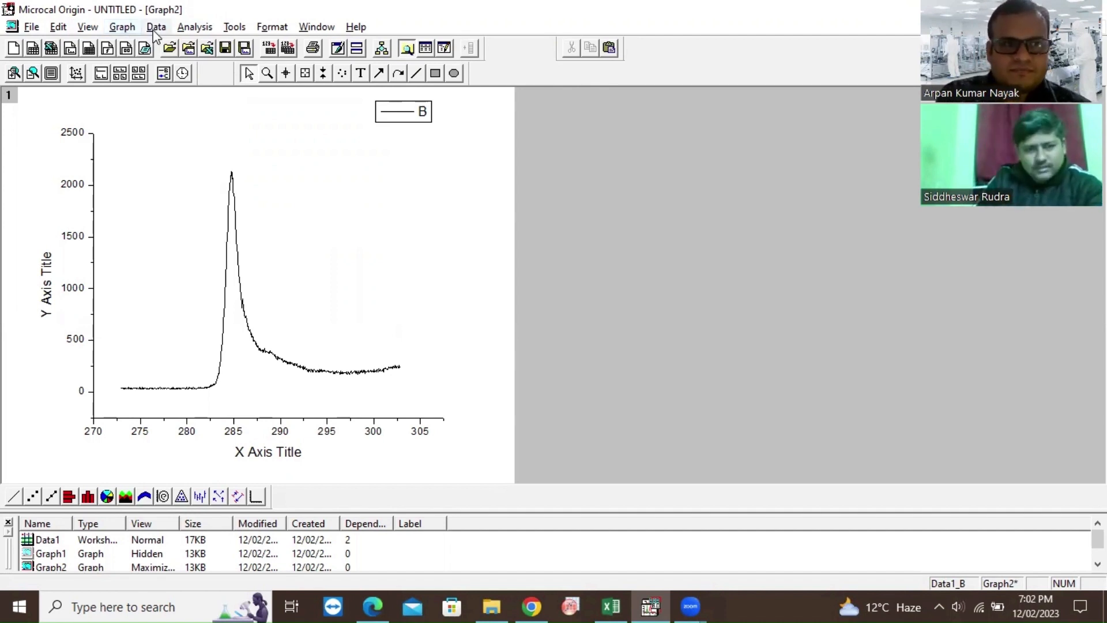
click(174, 27)
click(172, 26)
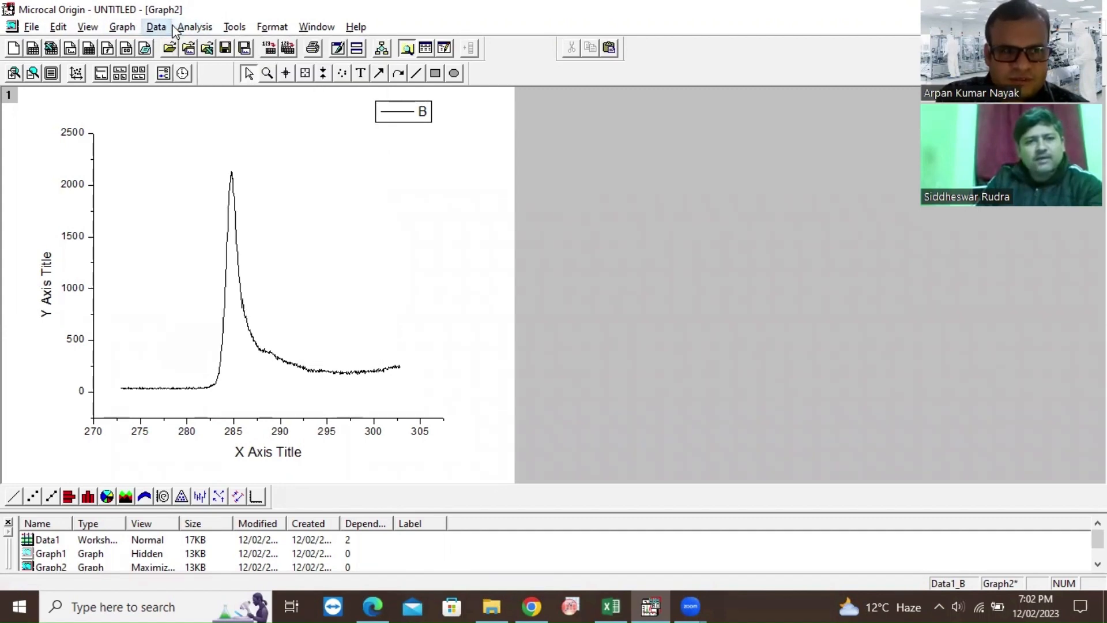
Open the Baseline tool and subtract an automatically created baseline from the plotted spectrum.
click(169, 27)
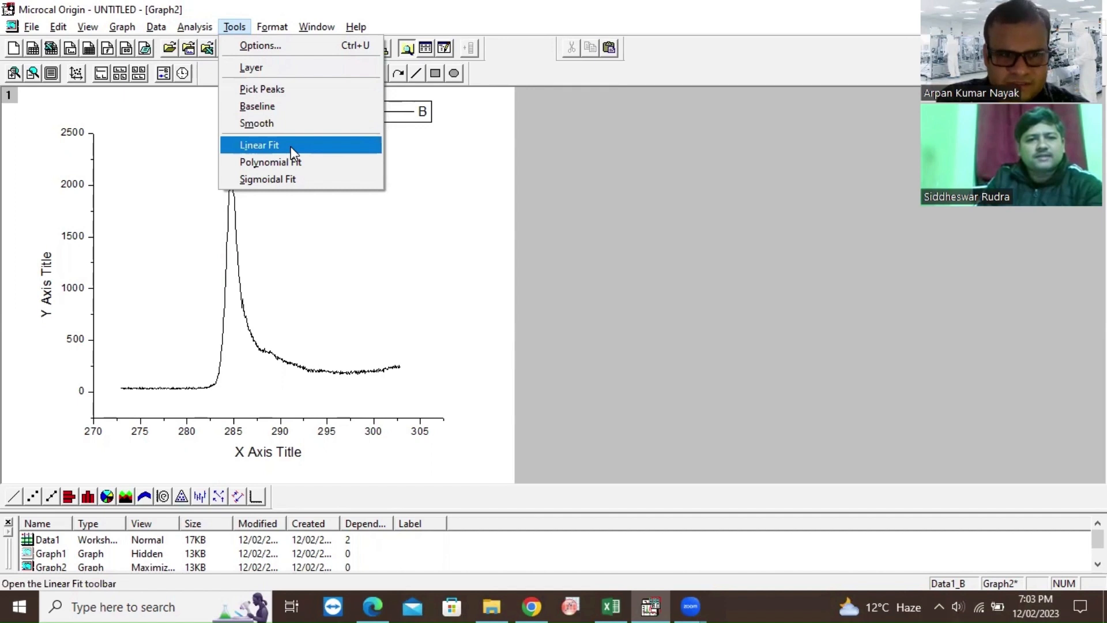
click(279, 116)
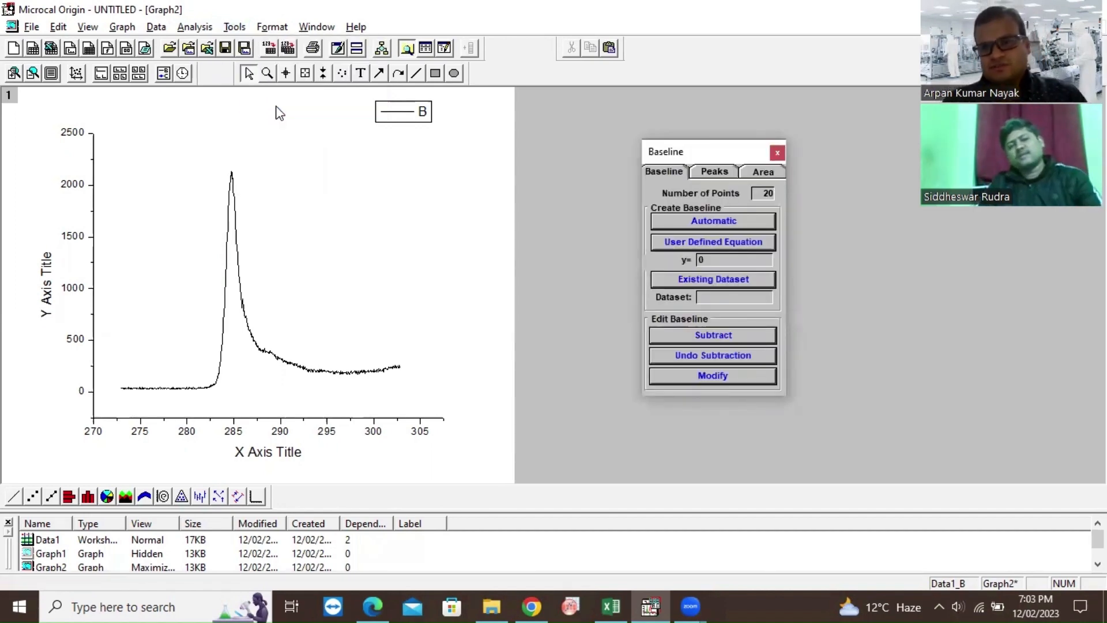
double_click(765, 194)
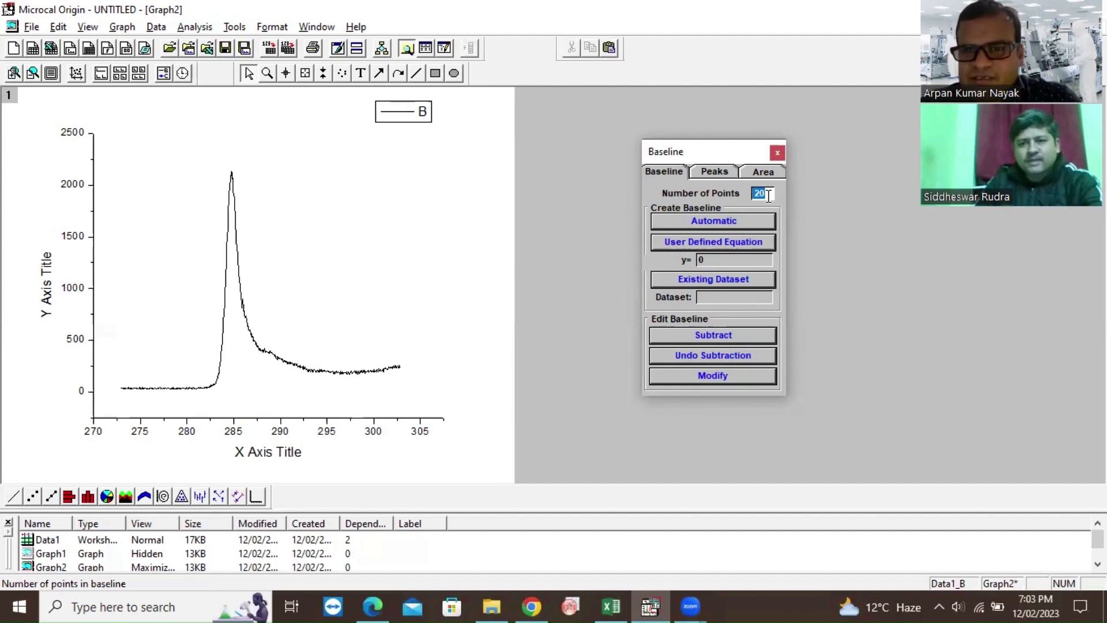
click(769, 197)
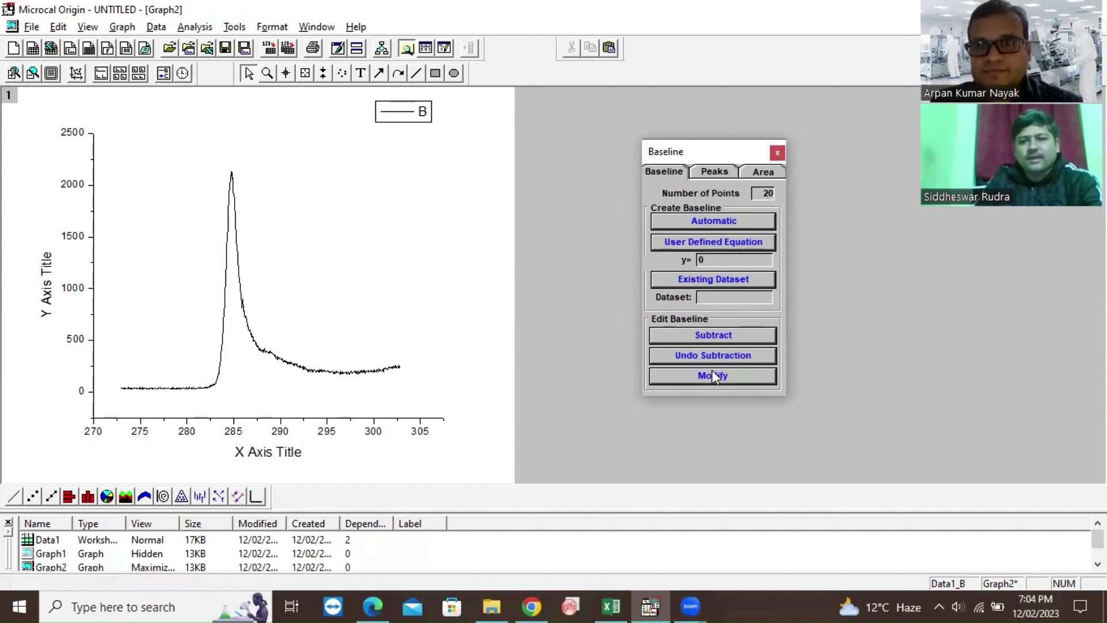
click(730, 340)
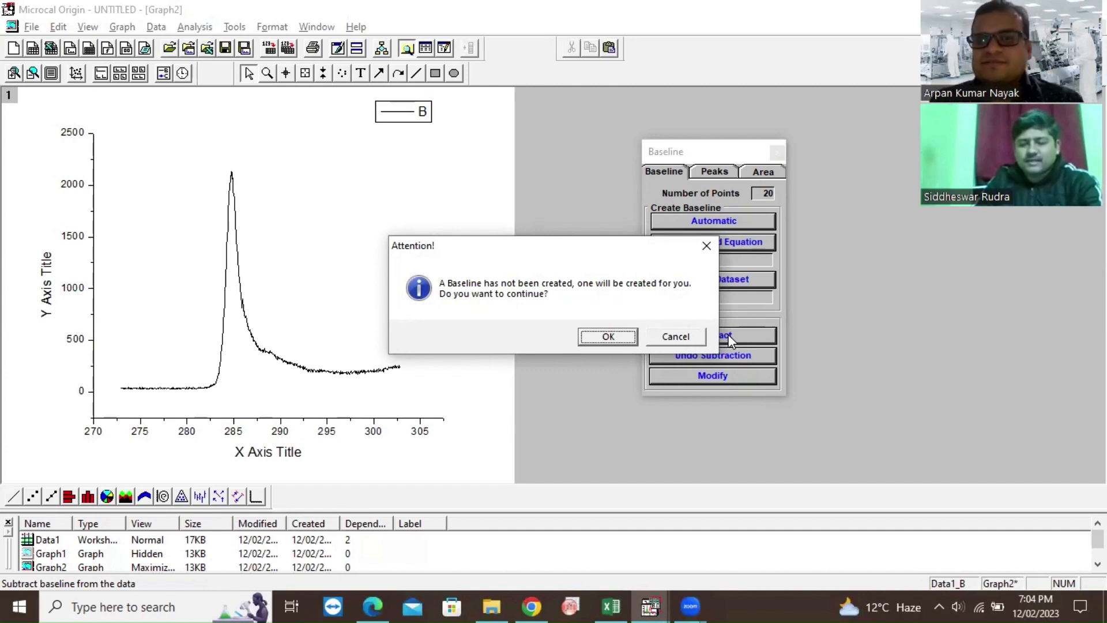
click(608, 337)
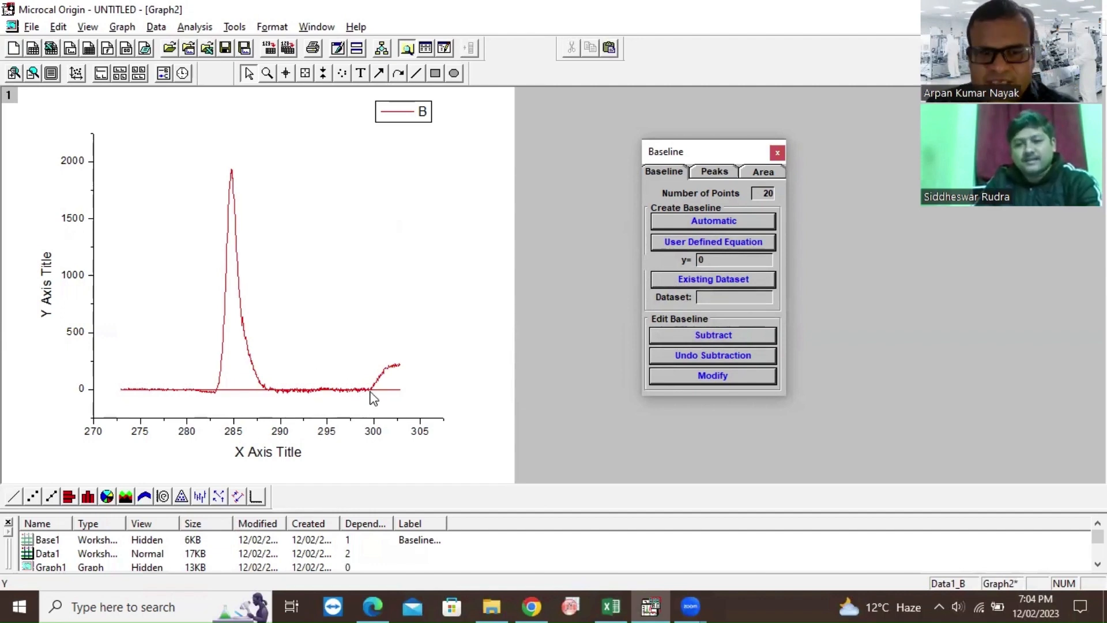
Modify the baseline's last two points to follow the rising tail, at about (300.7, 127) and (302.7, 227), and subtract it.
click(695, 374)
click(281, 390)
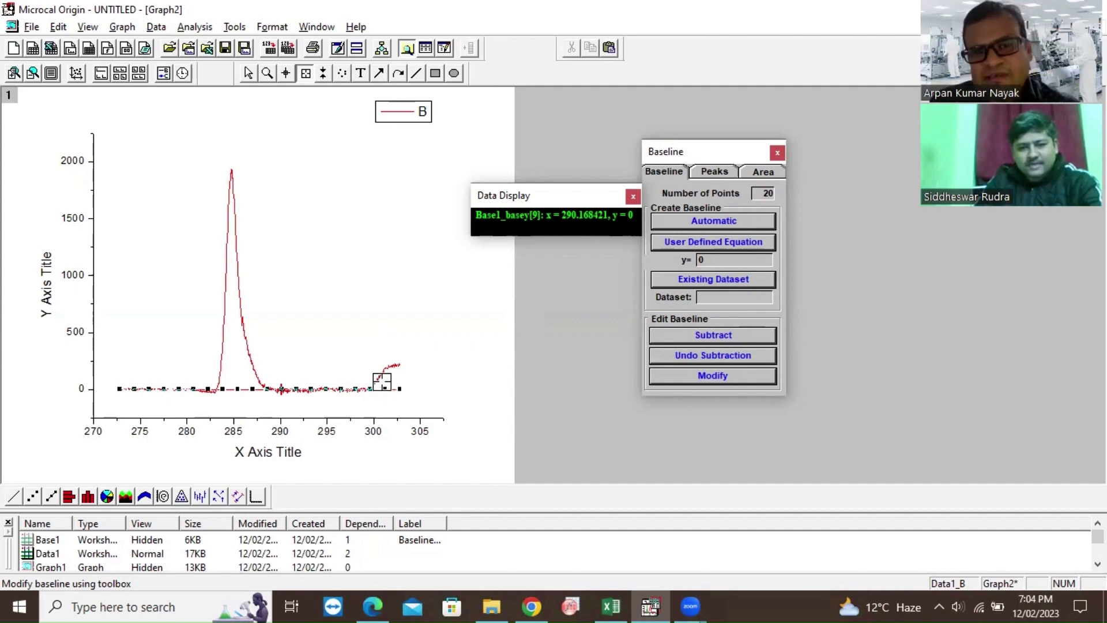
click(381, 377)
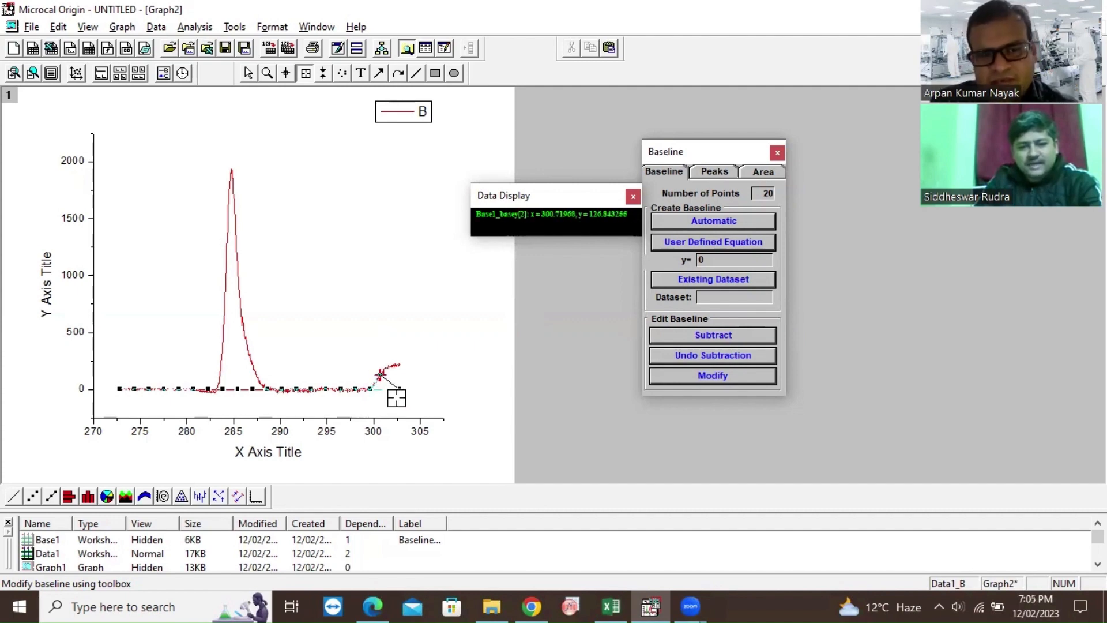
drag(400, 388, 399, 363)
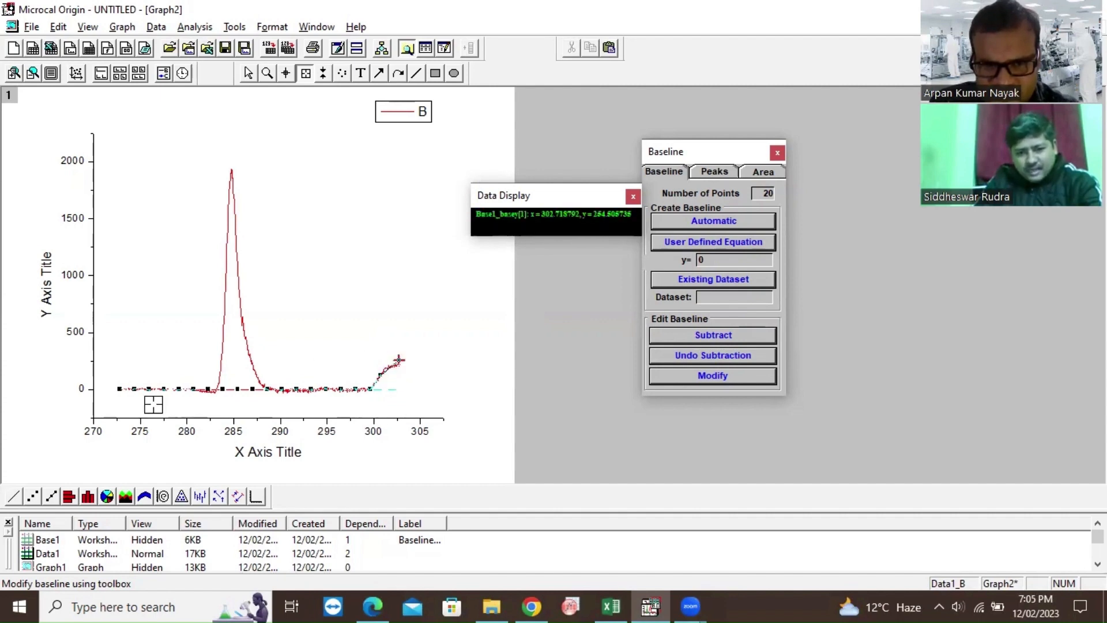
click(685, 342)
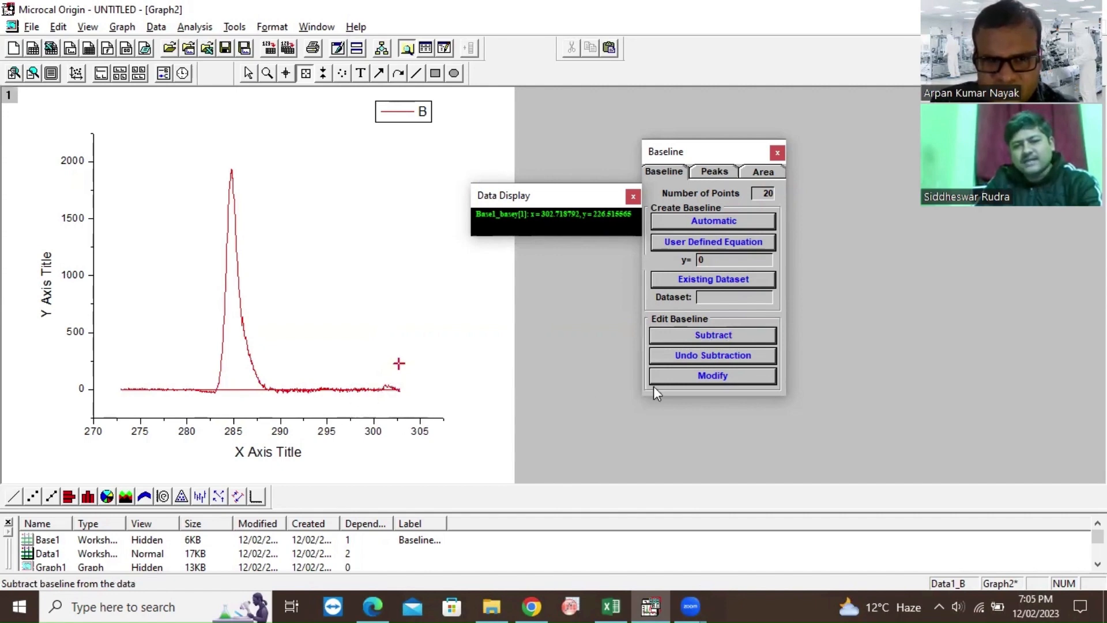
Modify the baseline again with points at about (282.3, -37) and (301.4, 27), and subtract it from the spectrum.
click(675, 376)
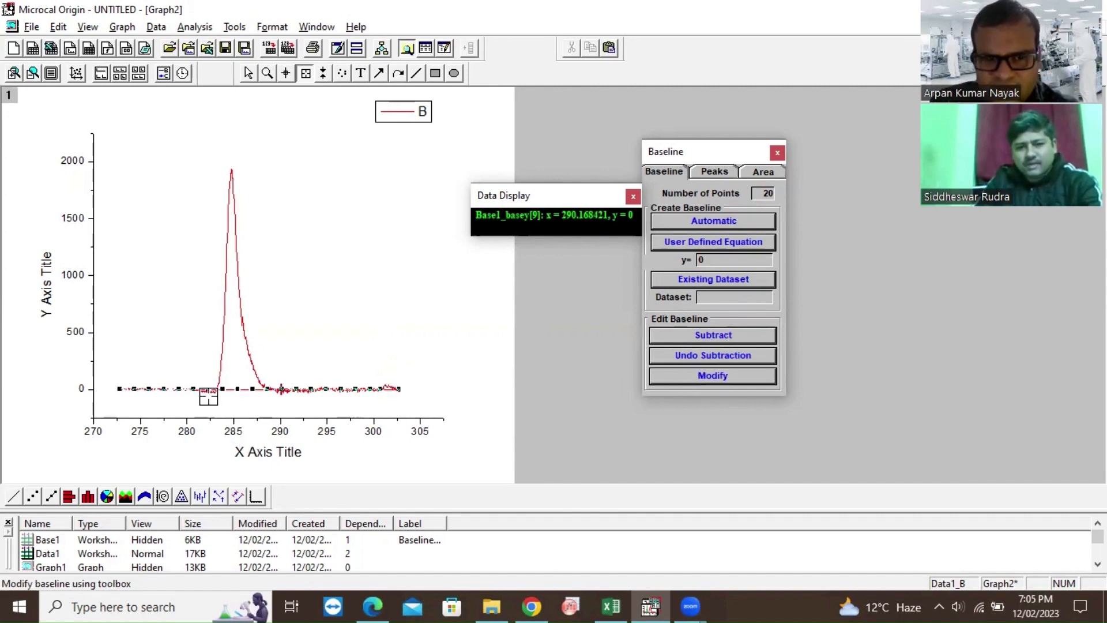
drag(207, 392, 208, 394)
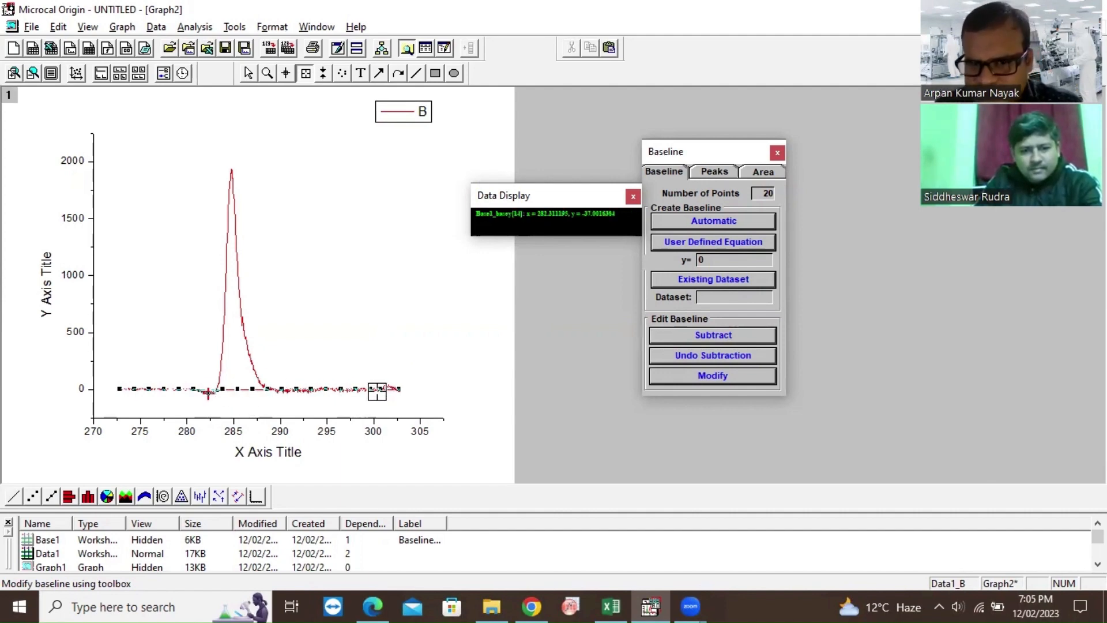
drag(384, 389, 385, 386)
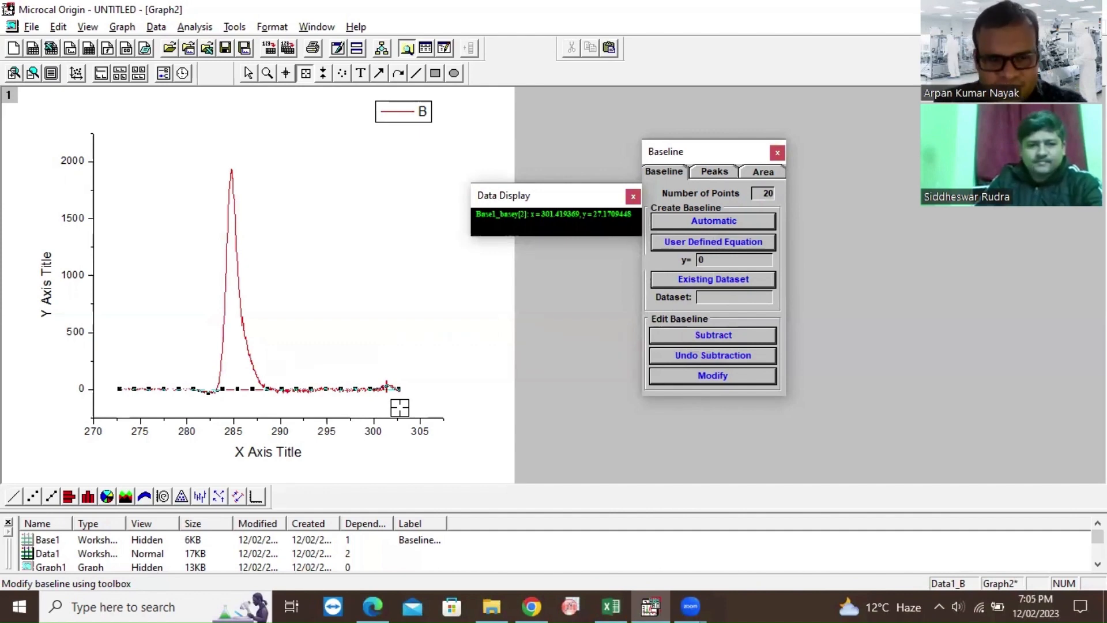
click(719, 338)
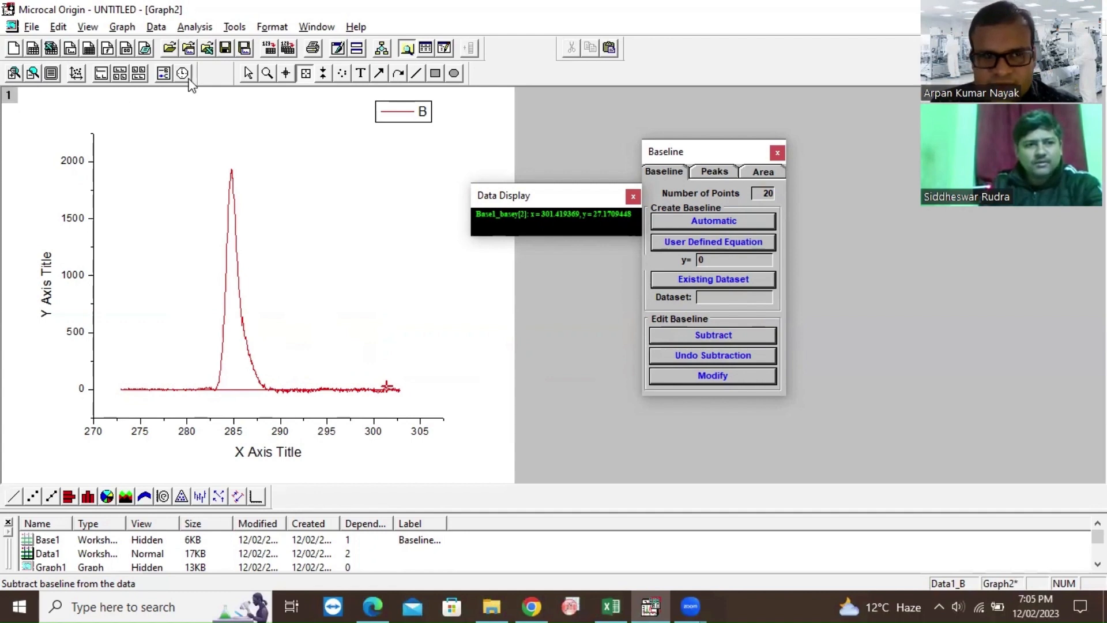
Save the project to the Desktop under the name "XPS of C" as an OPJ file.
click(32, 27)
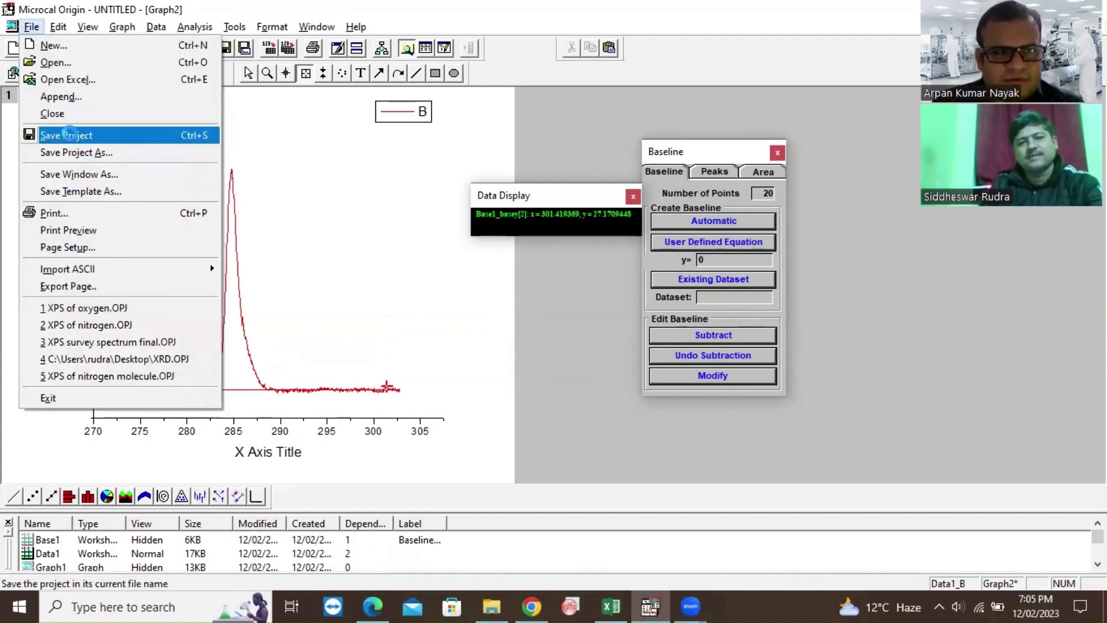
click(73, 138)
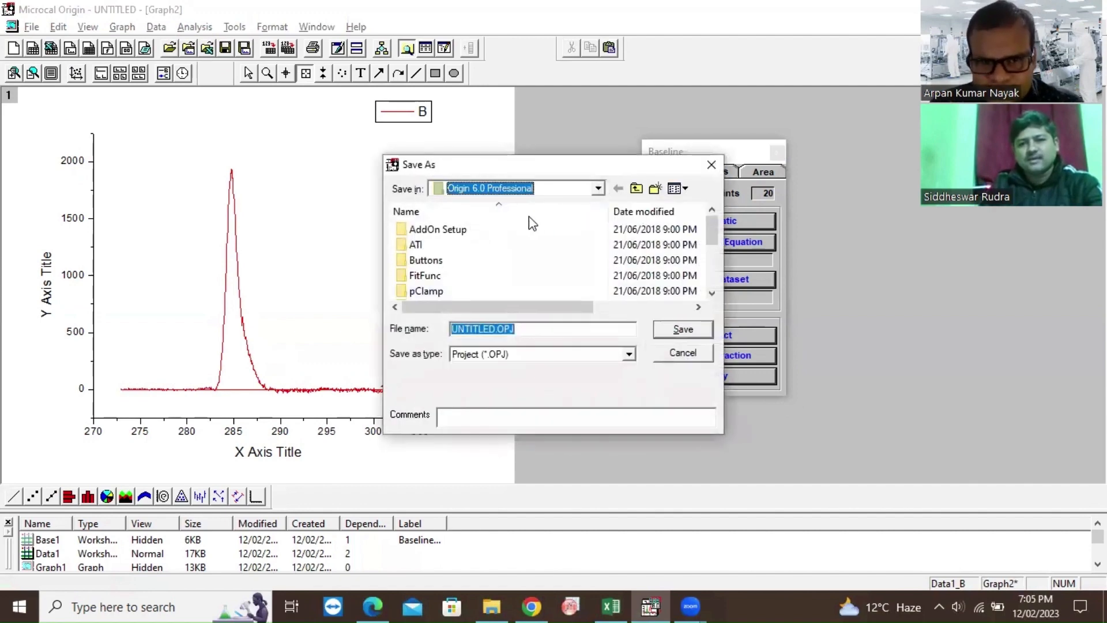
click(479, 189)
key(Return)
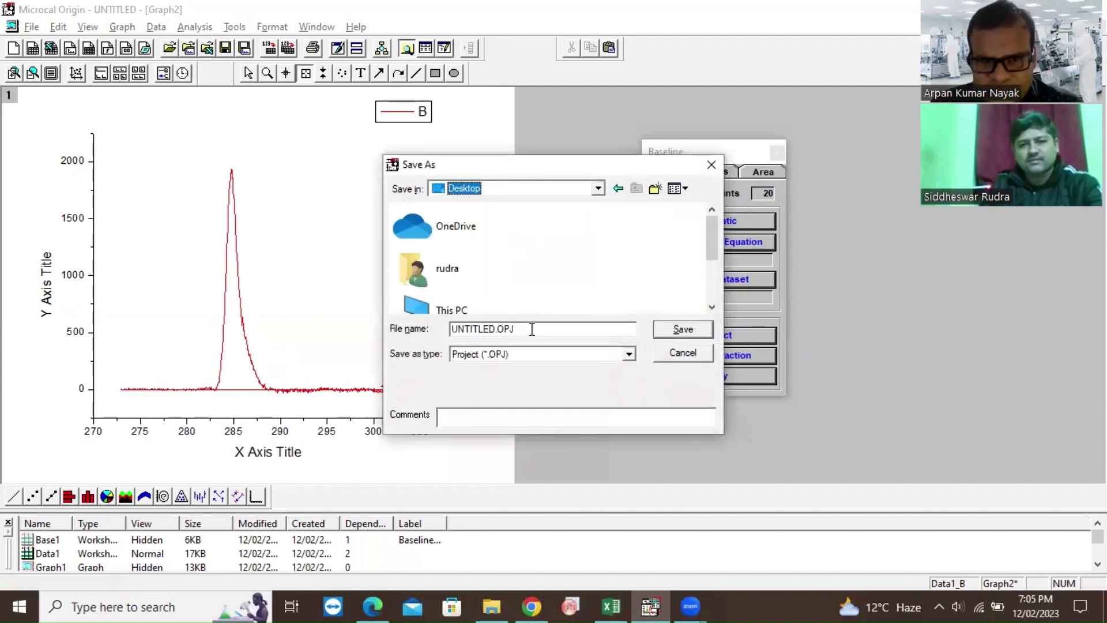
click(482, 328)
drag(497, 329, 454, 333)
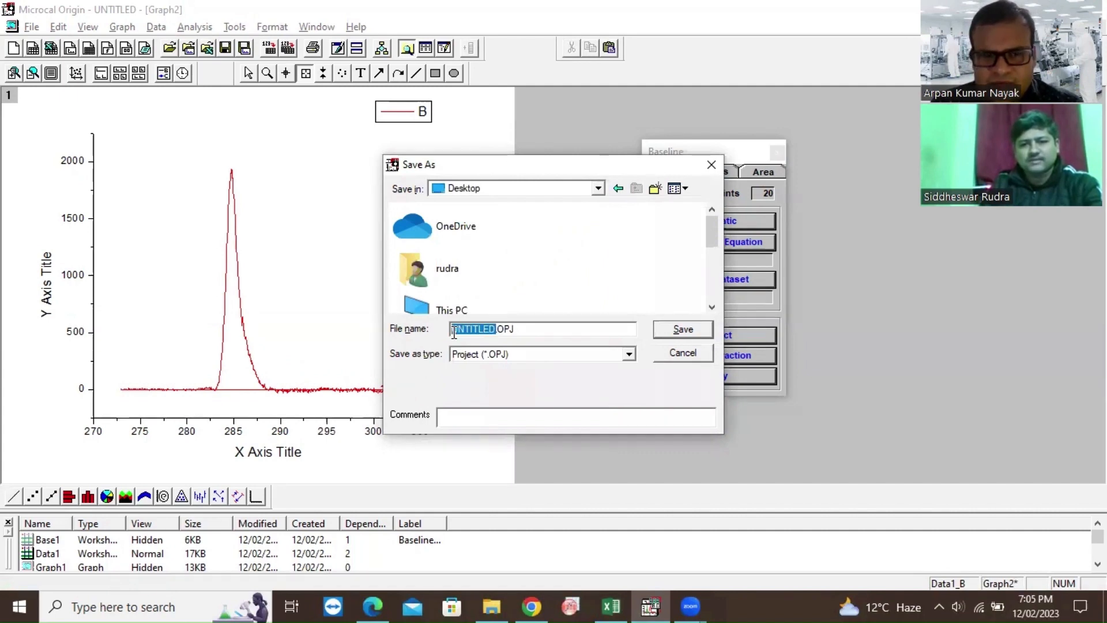
text(XPS )
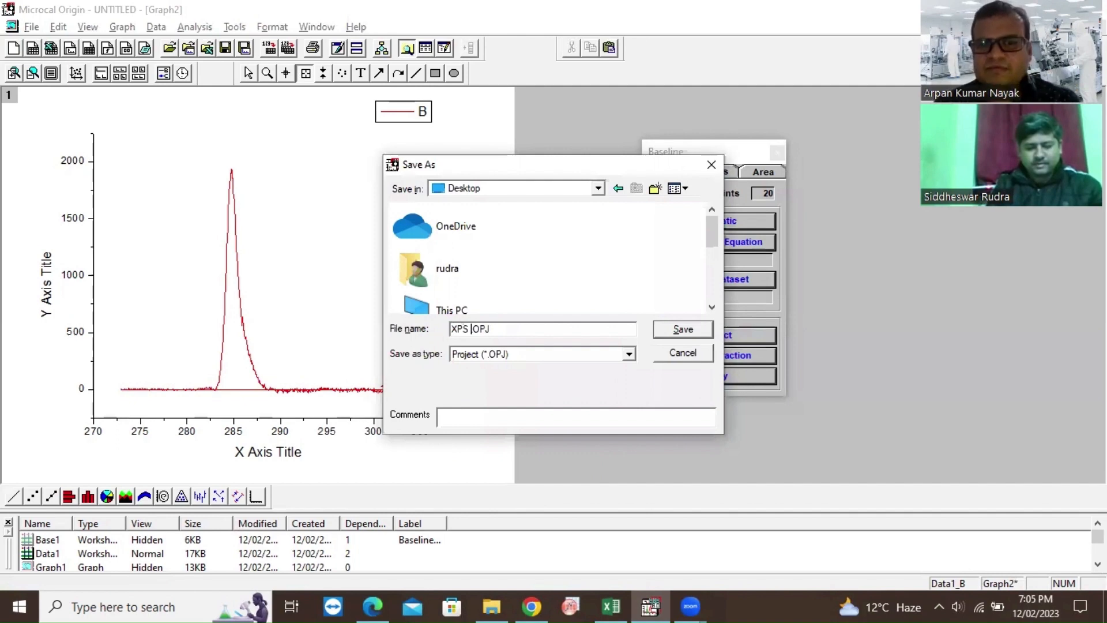
text(of C)
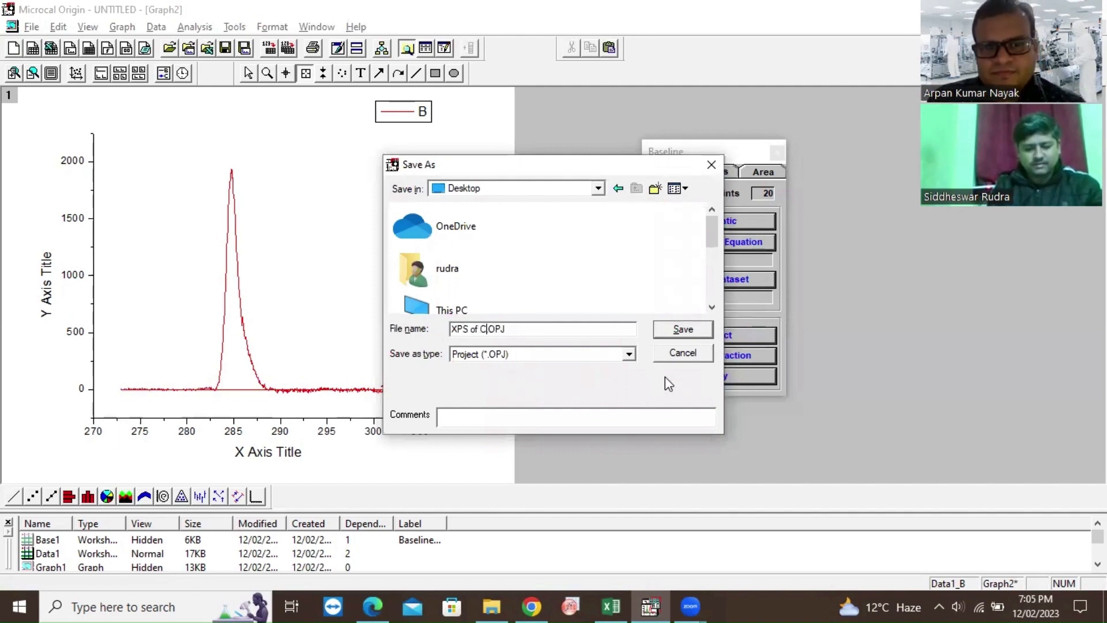
click(681, 329)
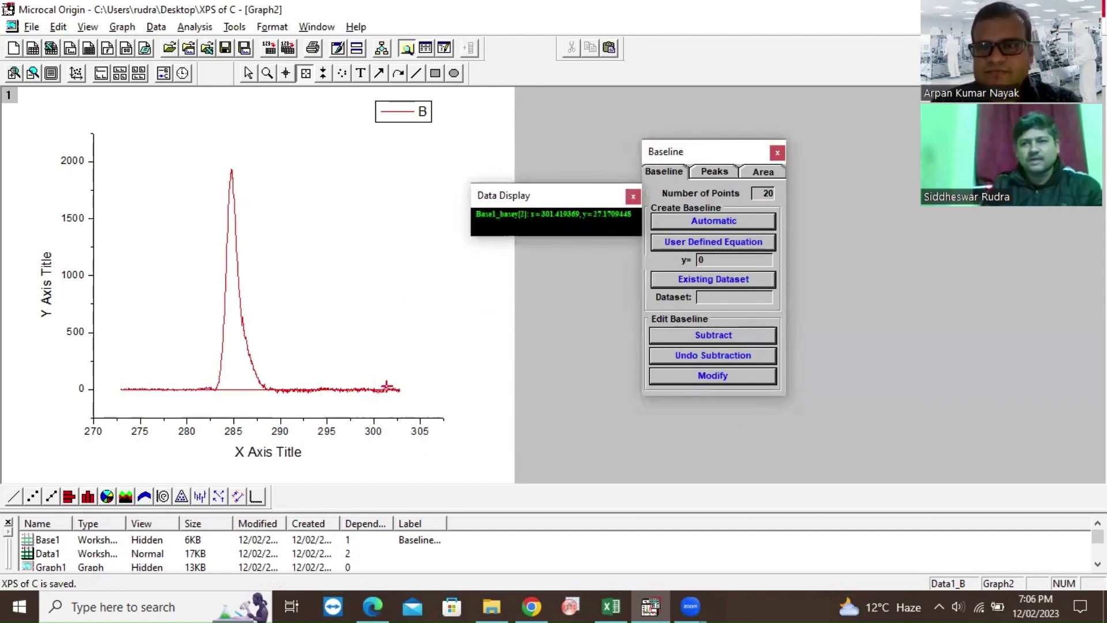
Leave Microcal Origin and bring up the XPS of C project in OriginPro 8.5.
click(1090, 9)
click(1014, 10)
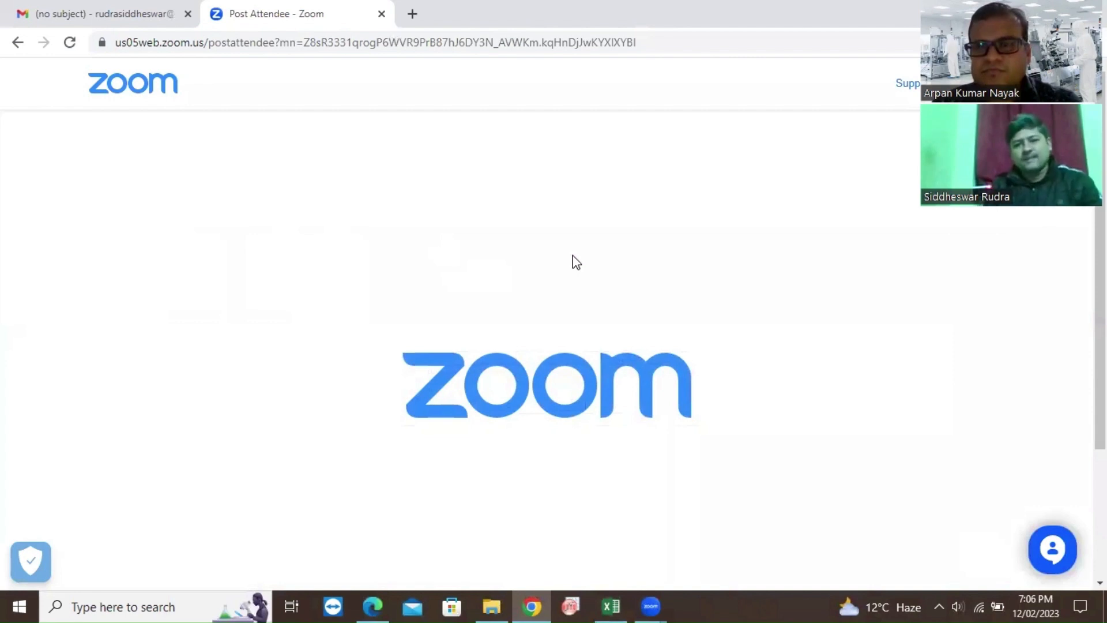
key(alt+Tab)
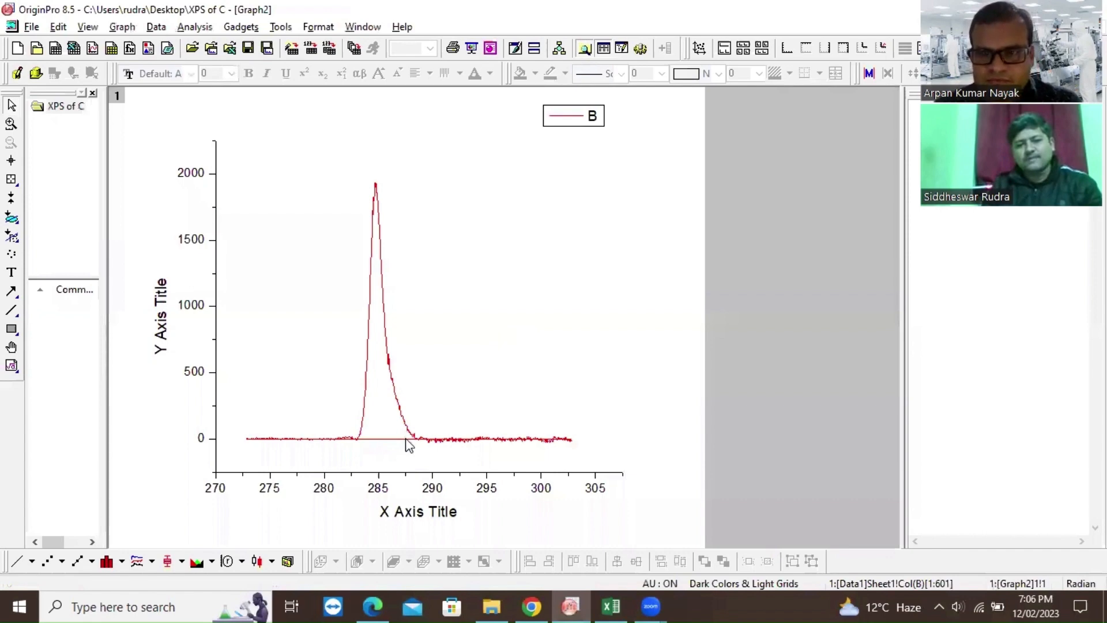
Remove the baseline plot from Layer1 of the graph, leaving only the Data1 spectrum, and confirm the plot details.
double_click(363, 202)
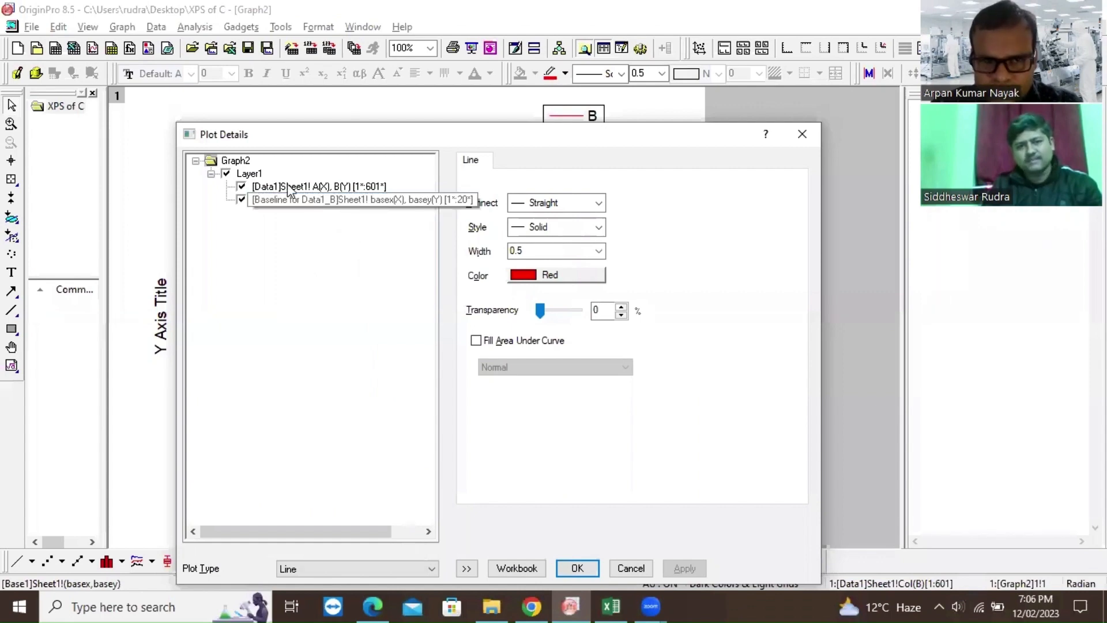
click(331, 200)
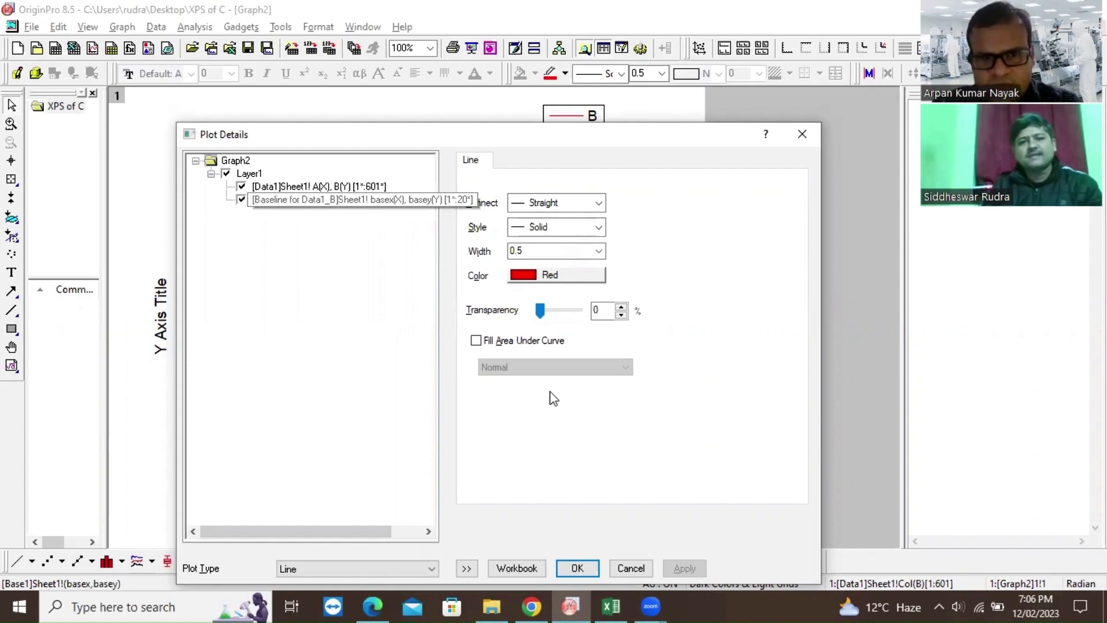
right_click(326, 202)
key(Return)
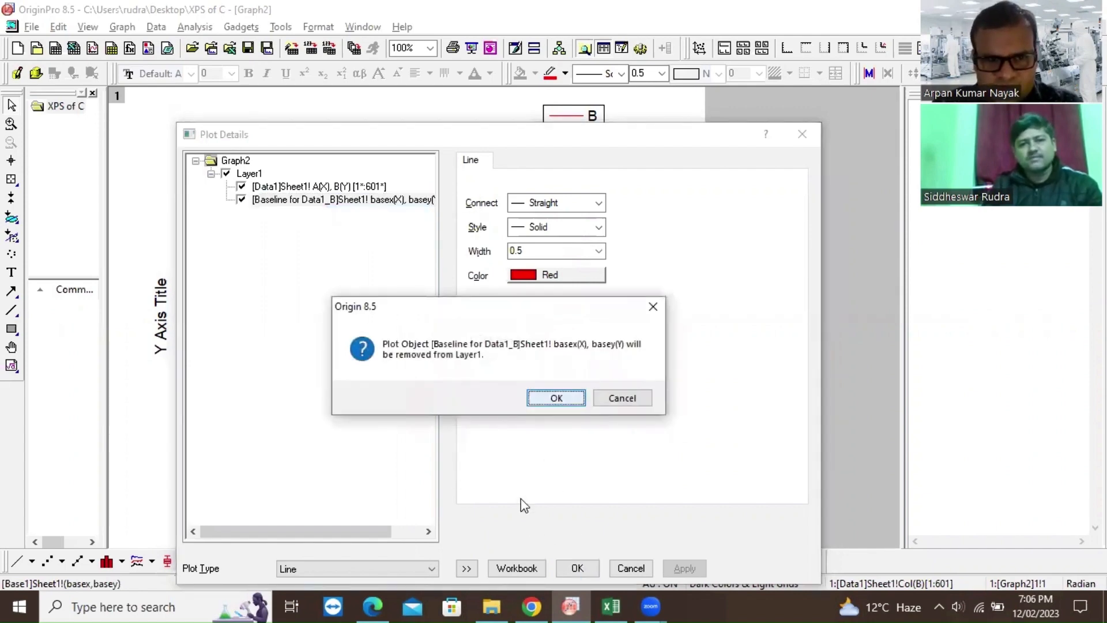
key(Return)
key(Return)
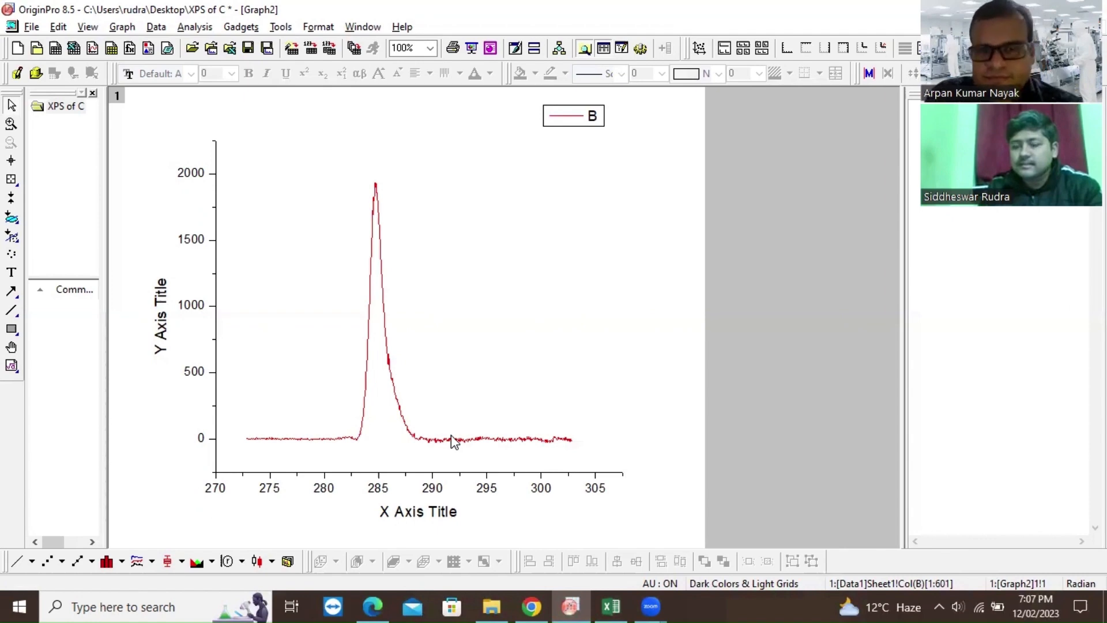
double_click(432, 489)
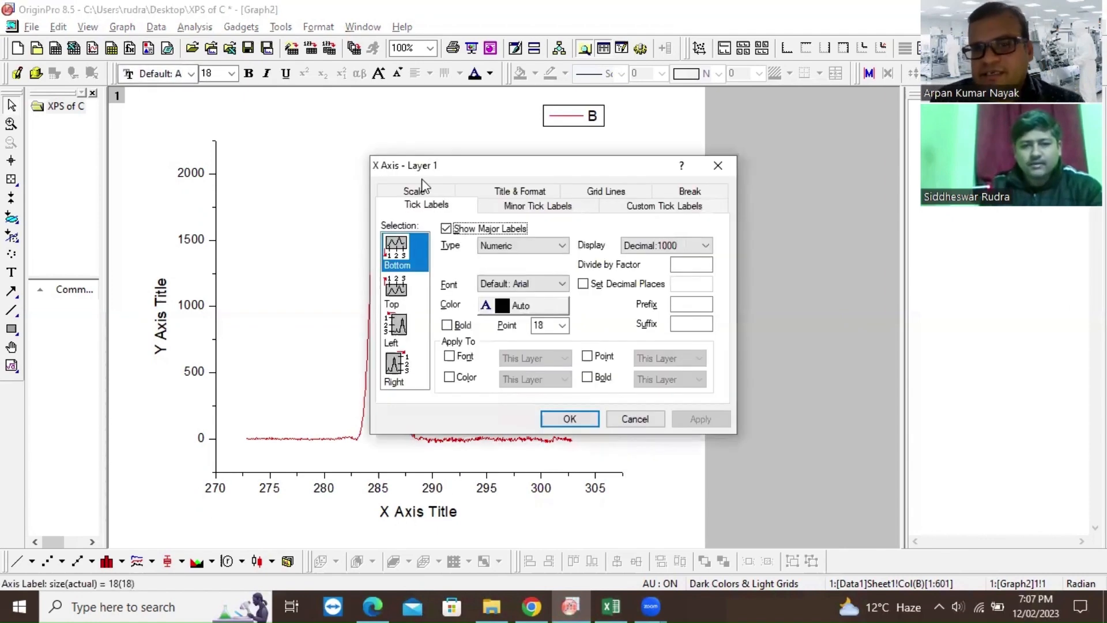
click(423, 185)
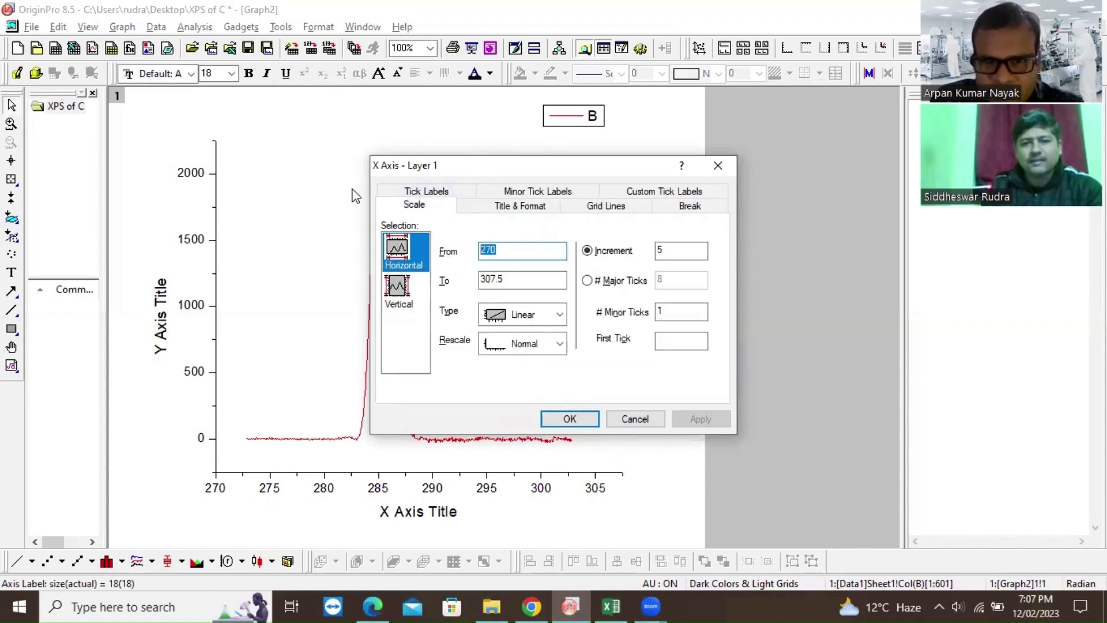
drag(461, 165, 536, 146)
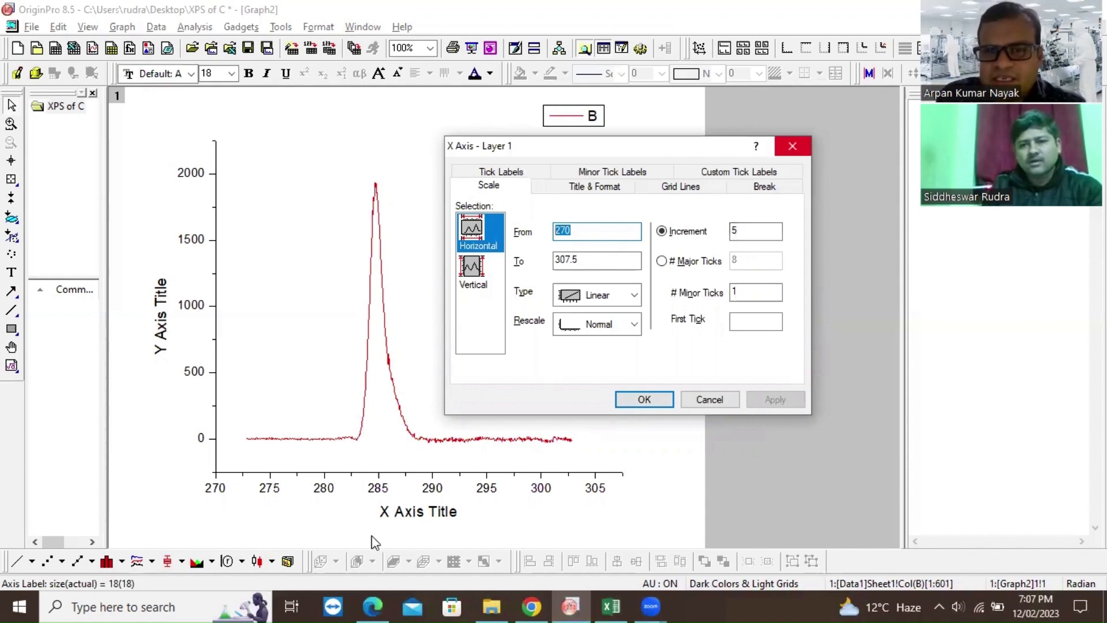
click(792, 146)
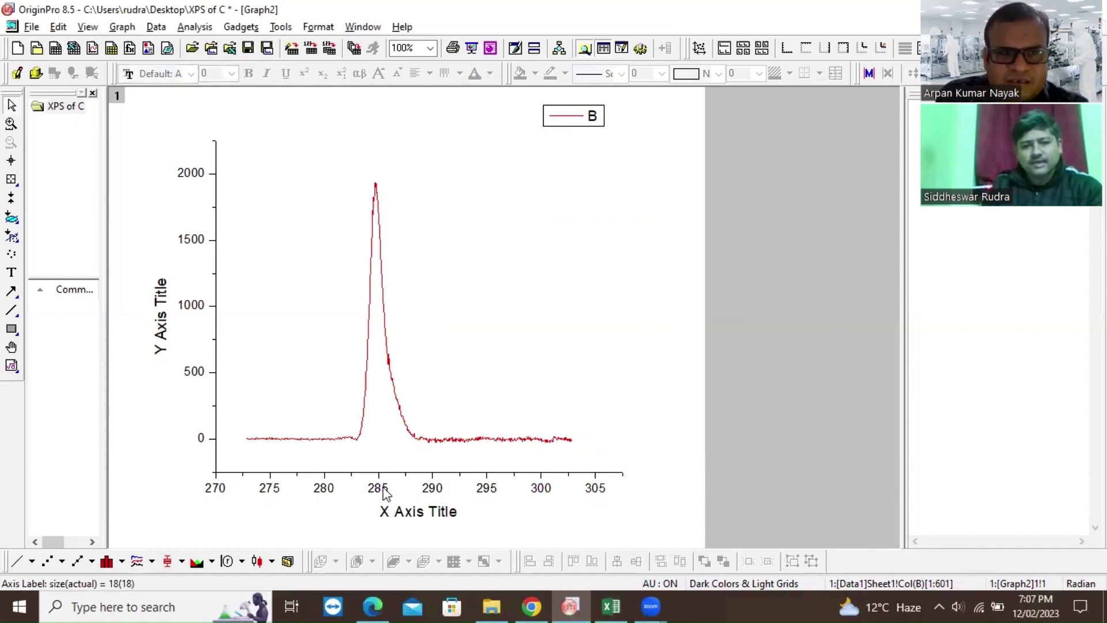
Set the horizontal axis scale of the graph to run from 280 to 295.
double_click(386, 493)
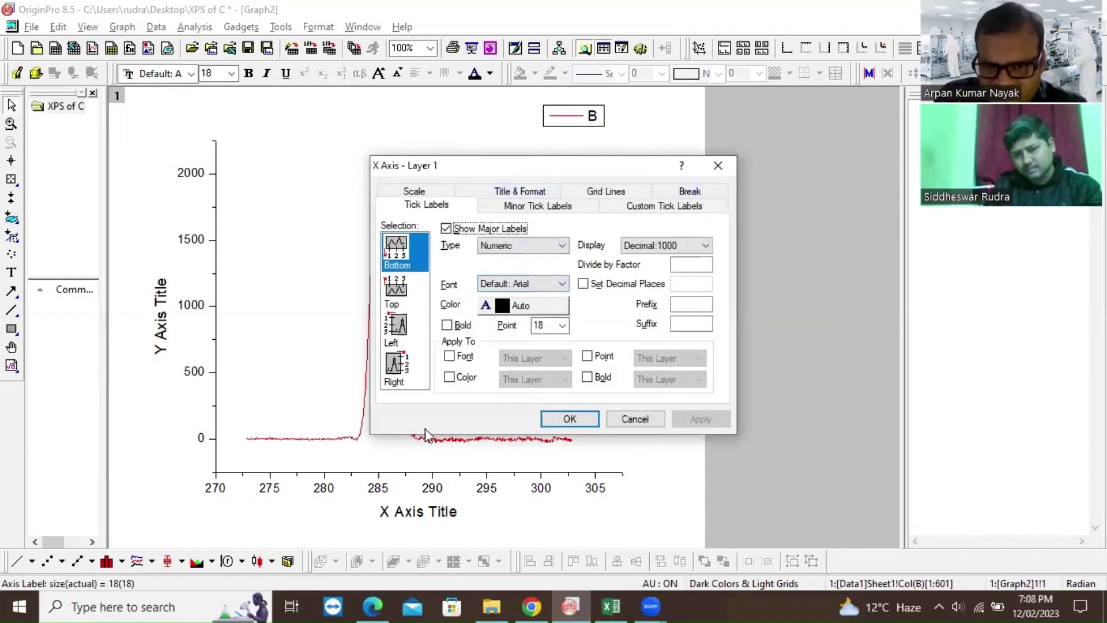
click(416, 191)
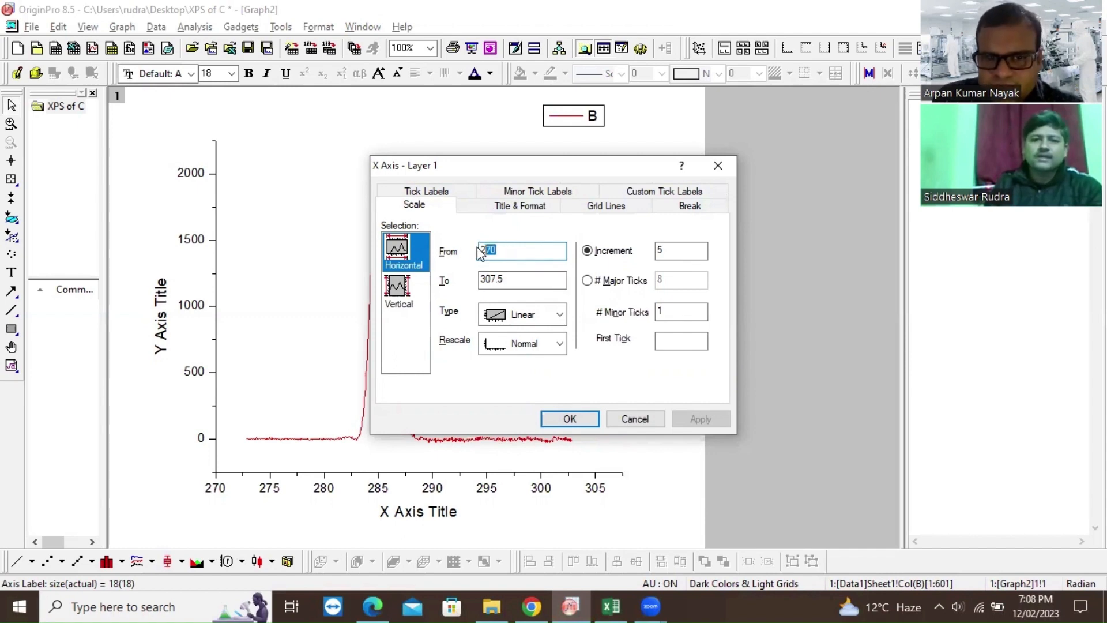
text(280)
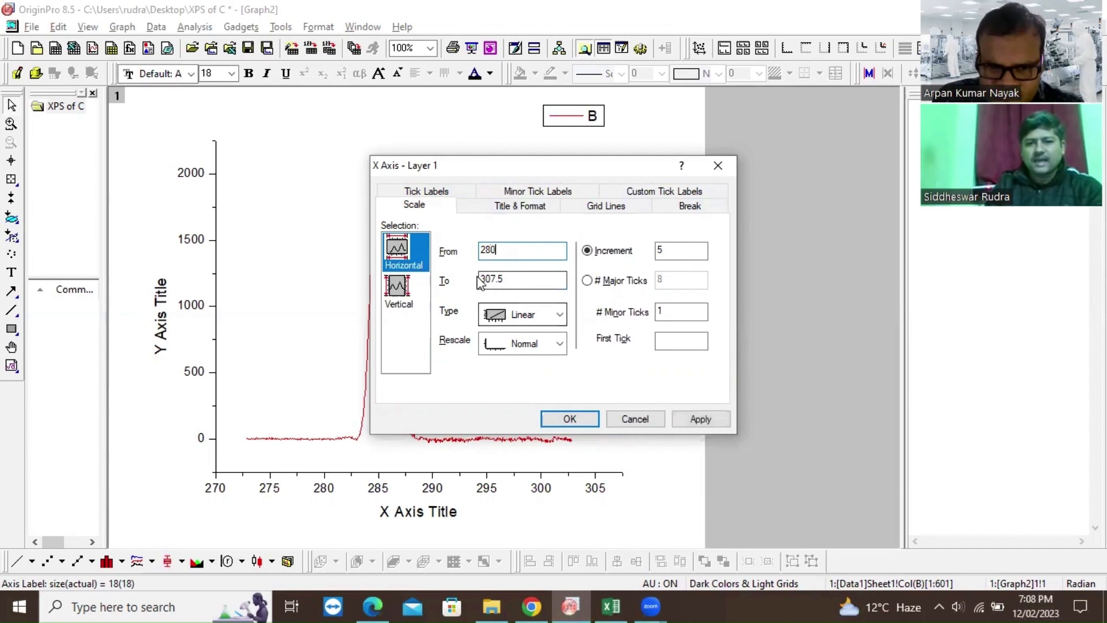
key(Tab)
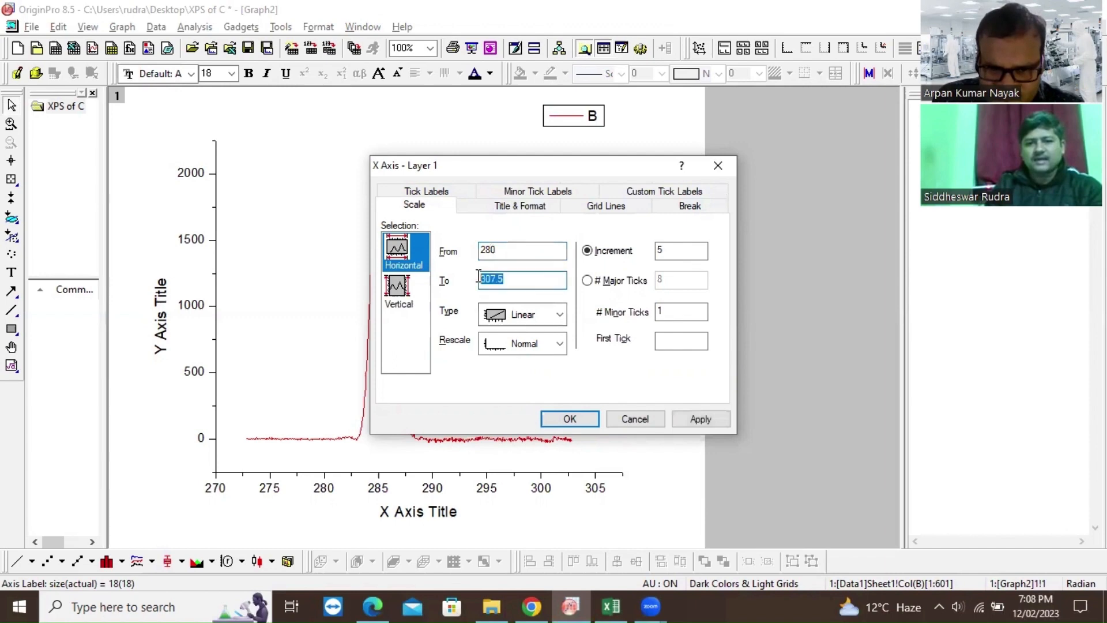
text(2)
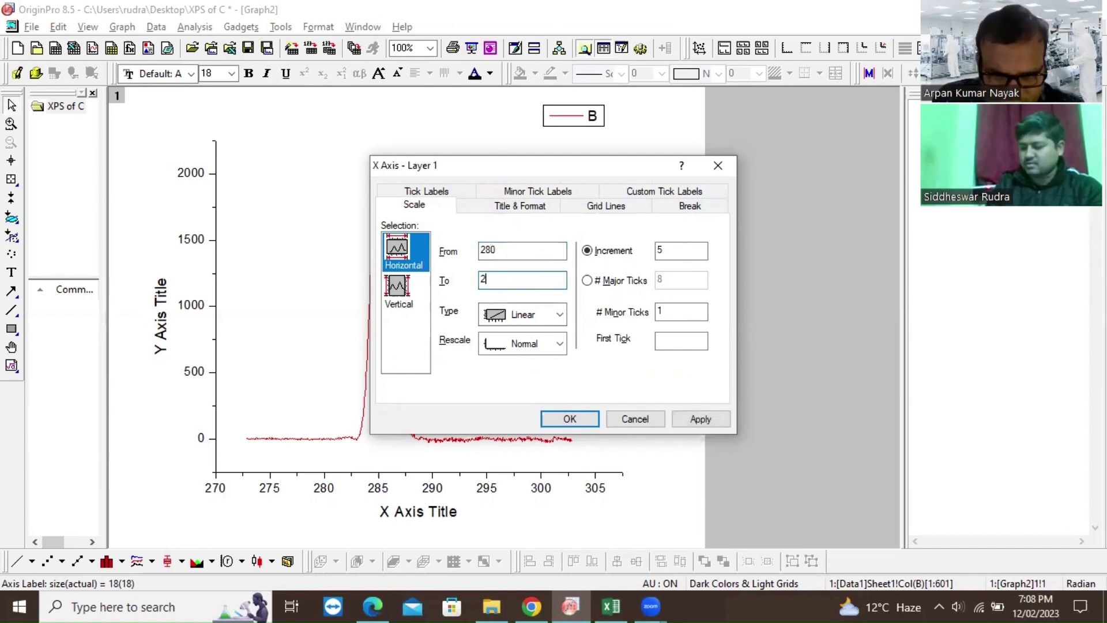
text(95)
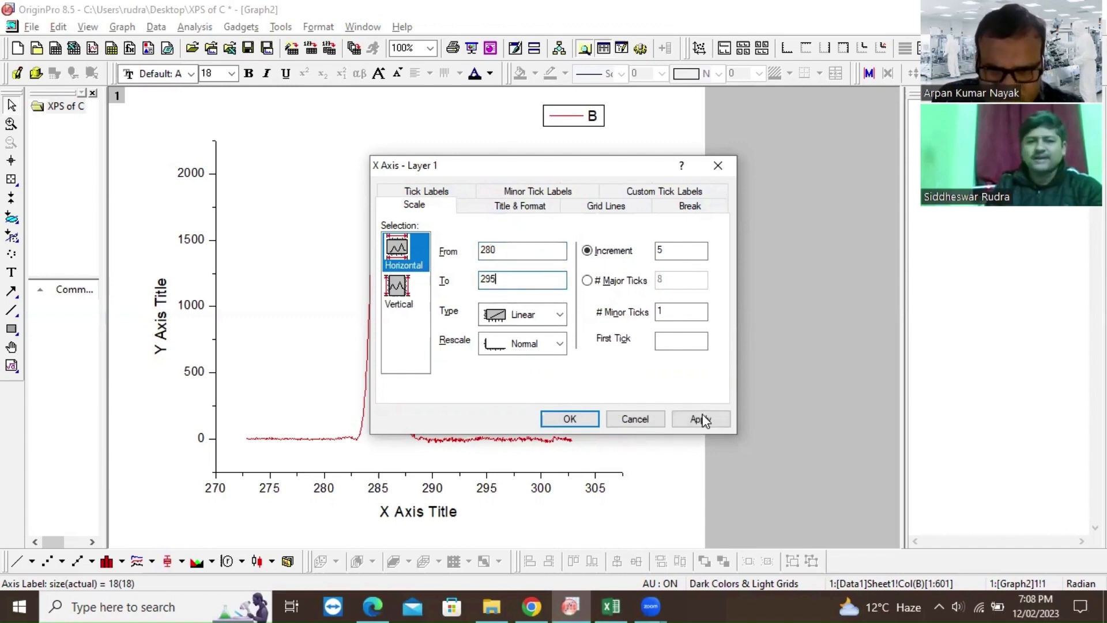
click(570, 419)
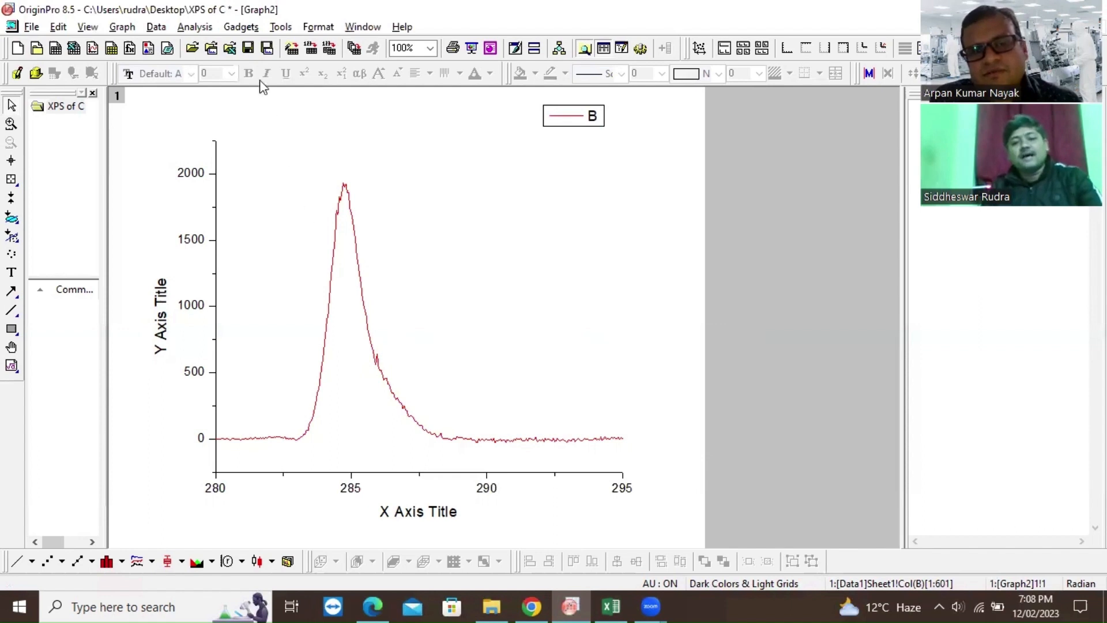
Start a Multiple Peak Fit on the spectrum using the last used settings and choose Gauss as the peak type.
click(196, 29)
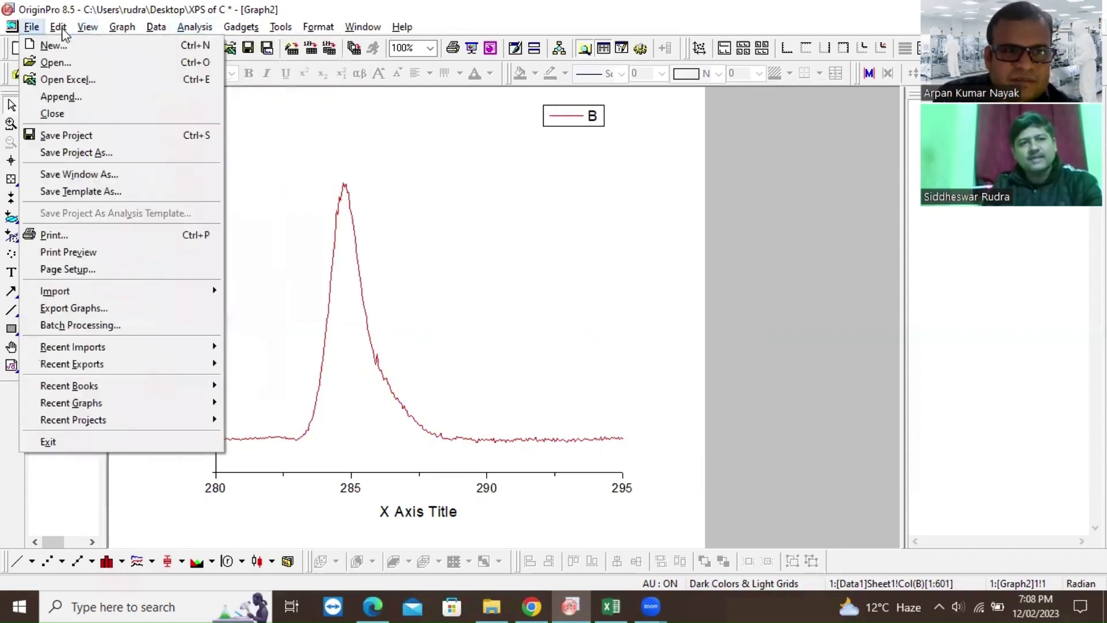
mouse_move(64, 32)
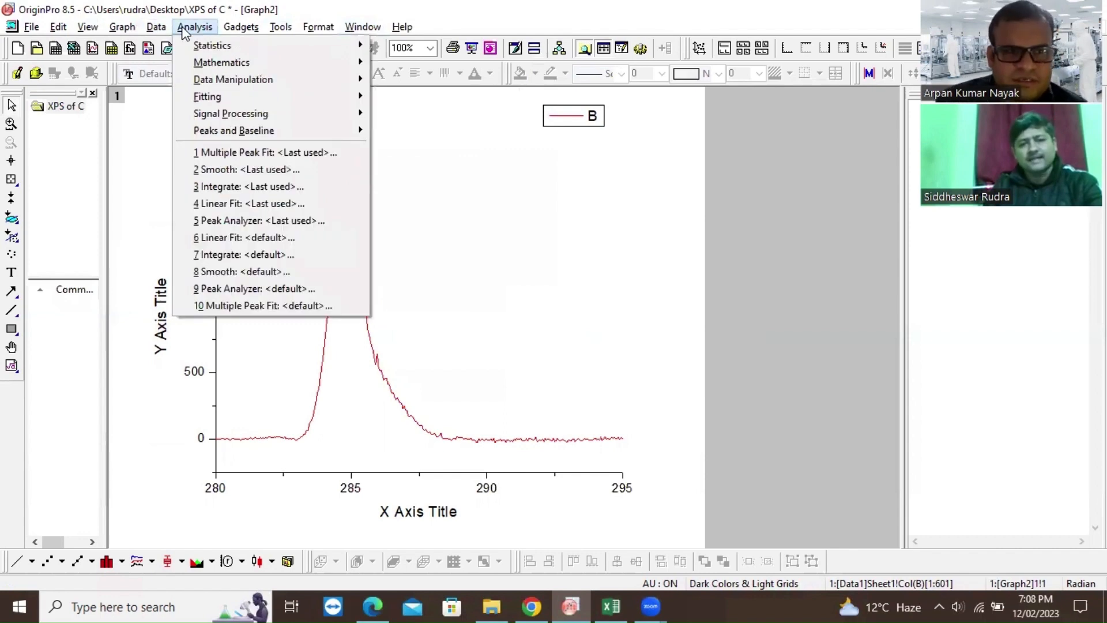
click(252, 151)
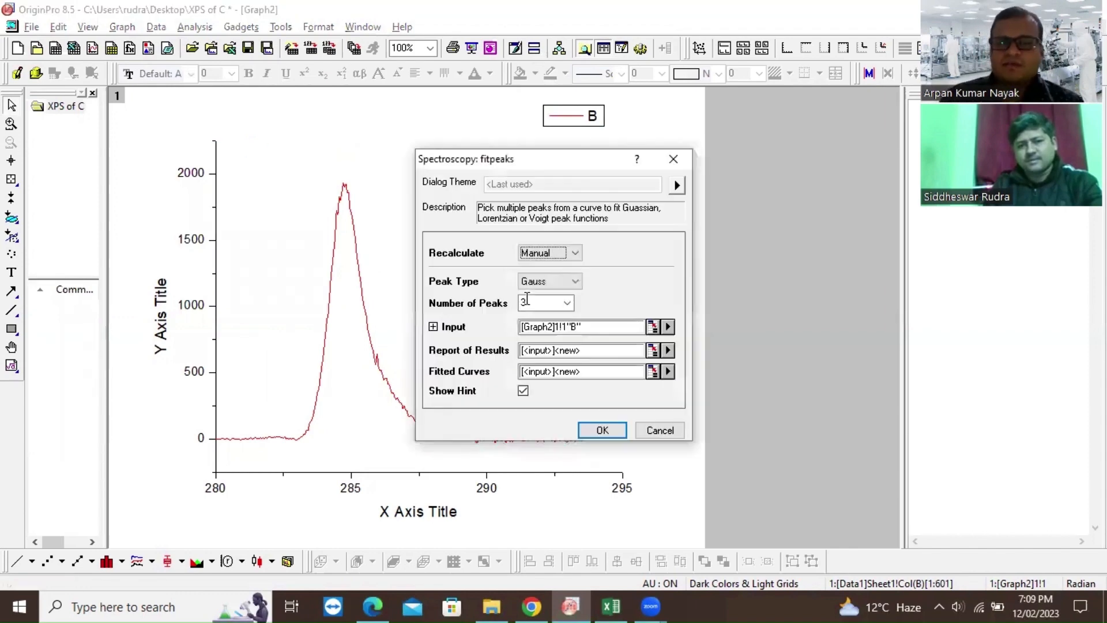
double_click(526, 302)
text(3)
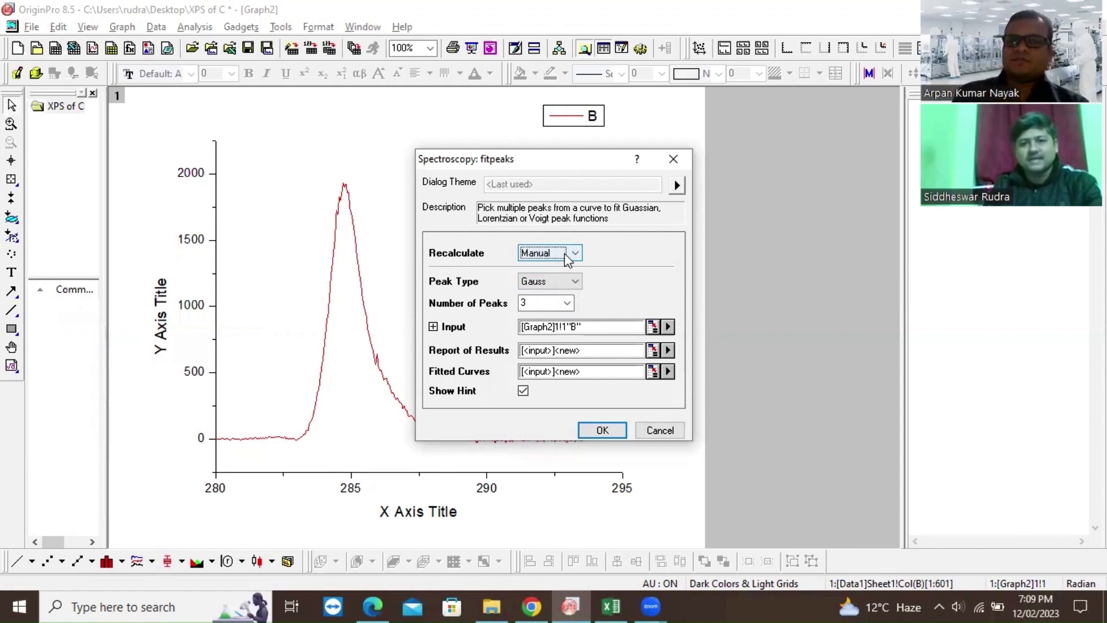
click(542, 286)
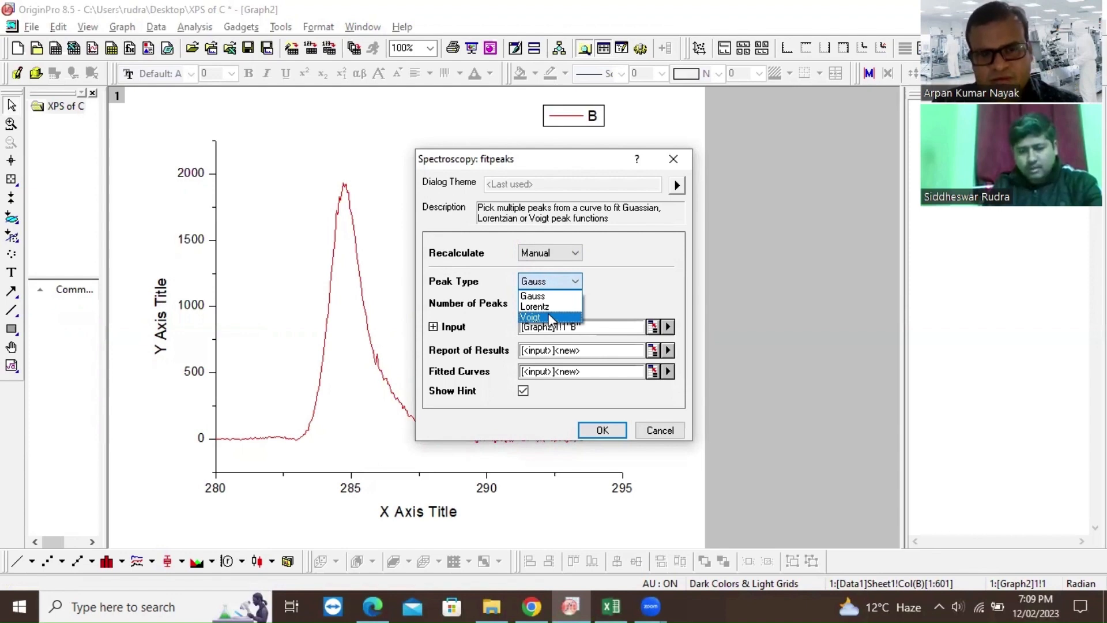
click(588, 284)
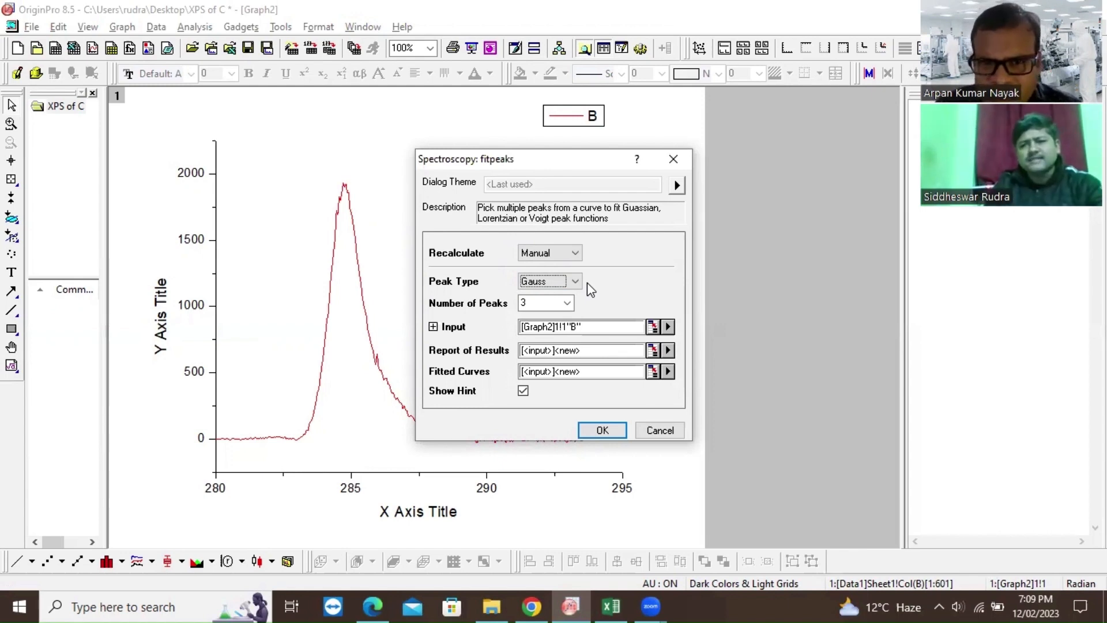
click(532, 282)
click(532, 298)
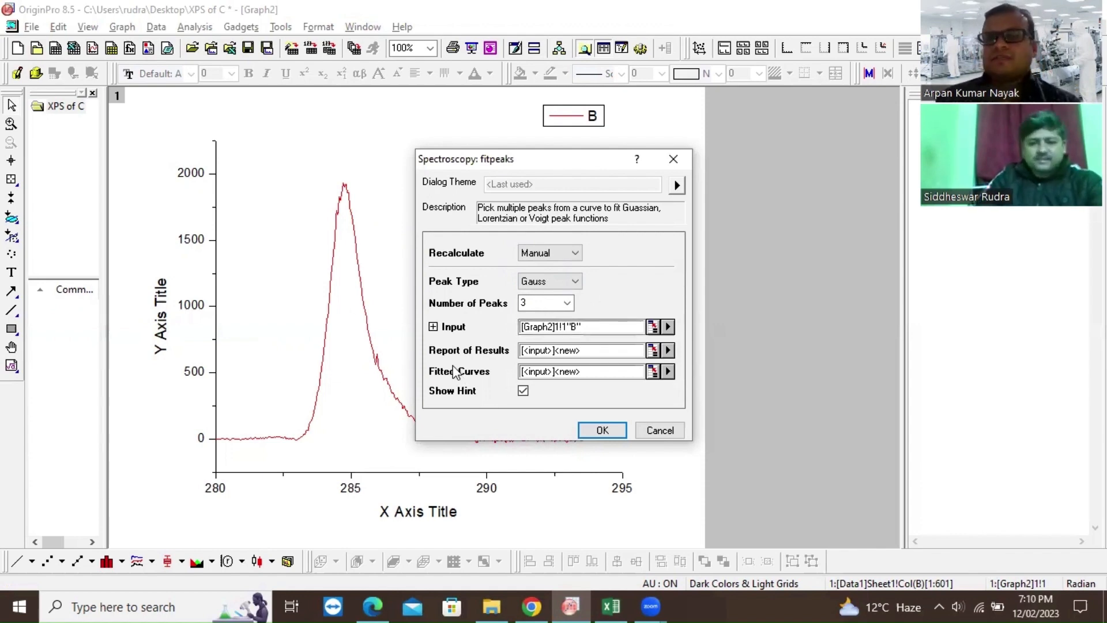
Set the number of peaks for the fit to 3 and confirm the fit settings.
click(568, 303)
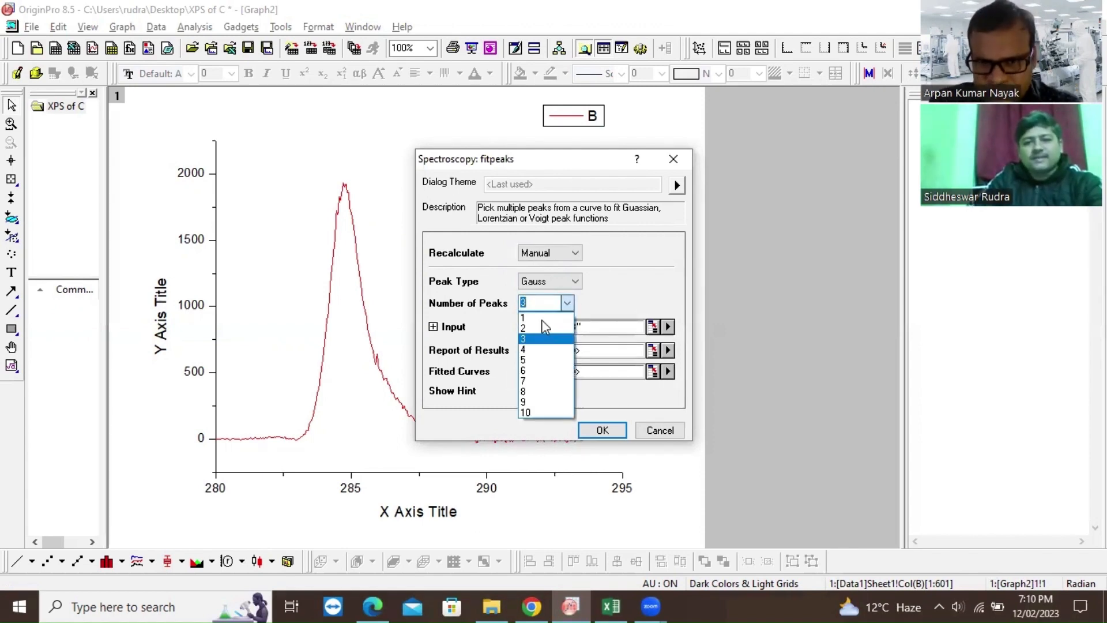
click(534, 317)
click(568, 303)
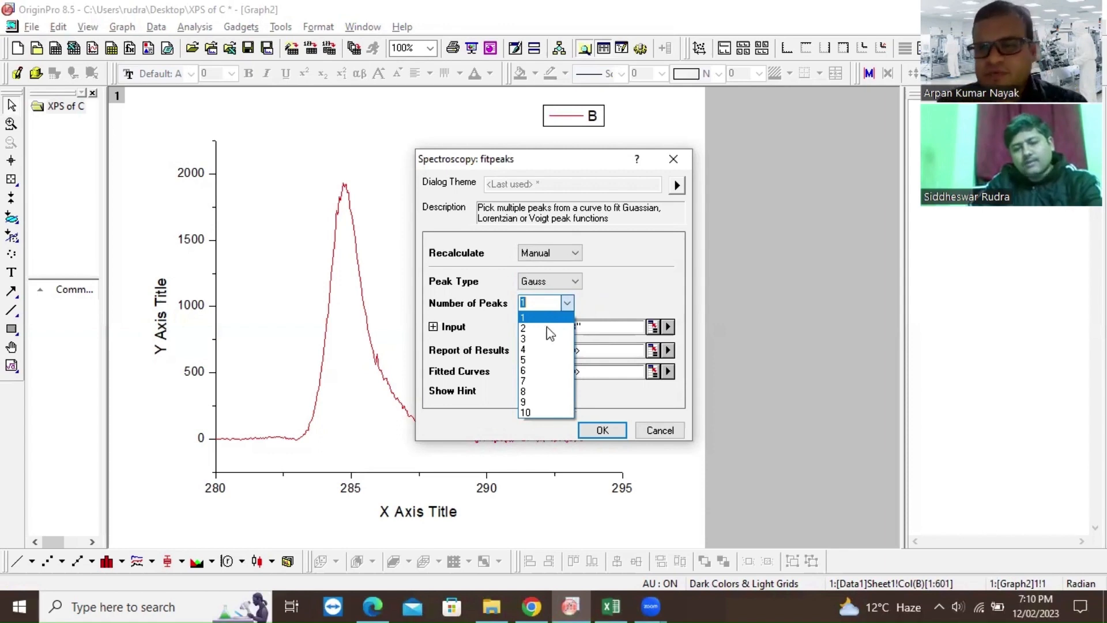
click(570, 304)
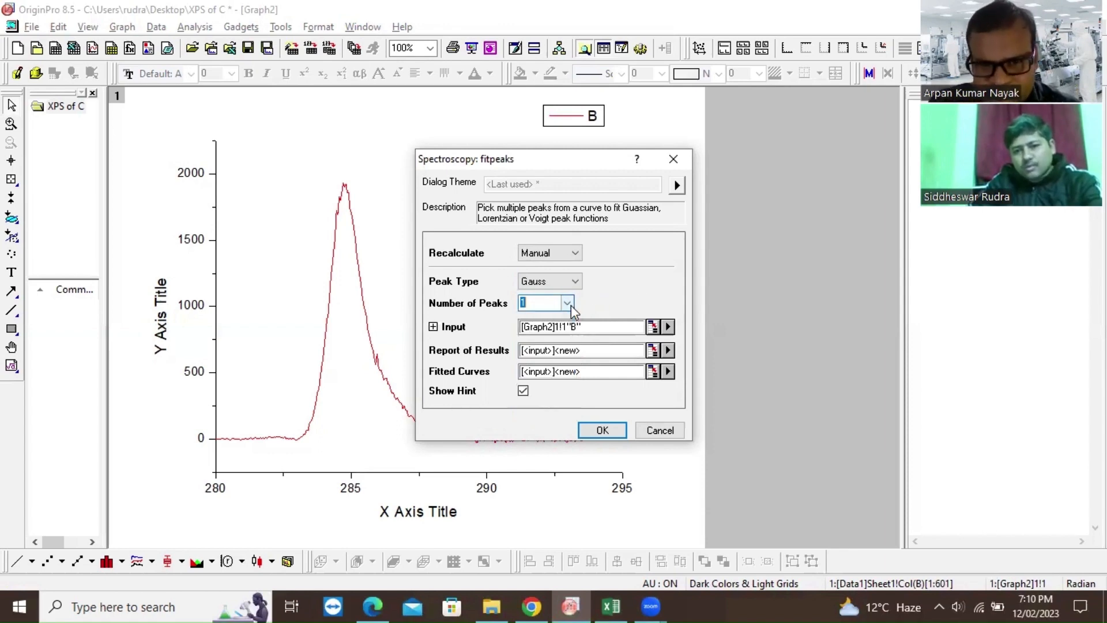
click(569, 304)
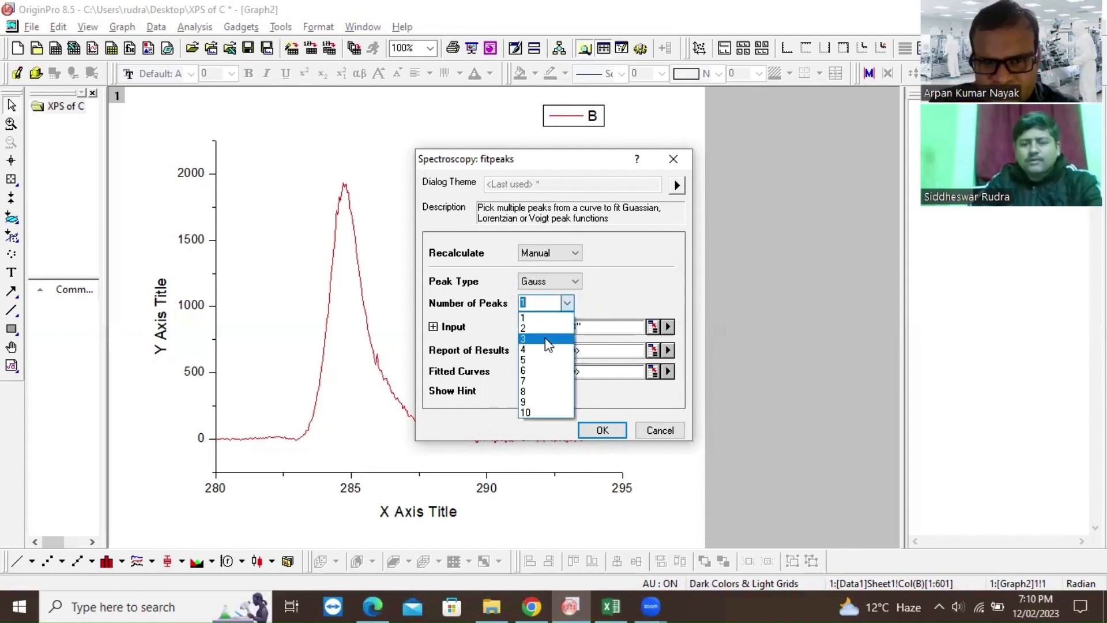
click(547, 339)
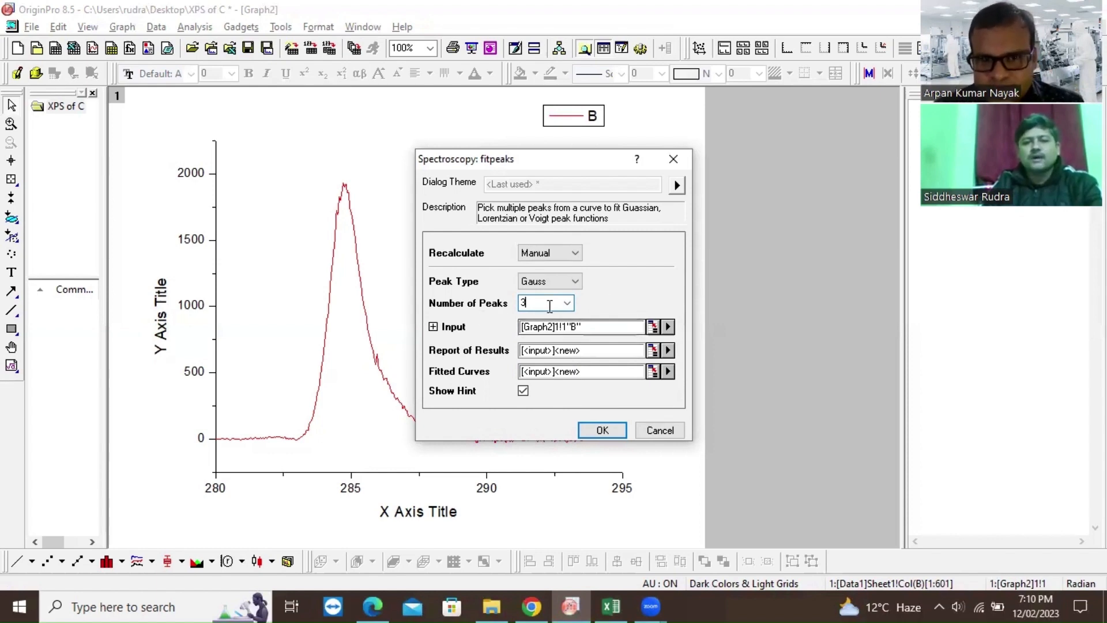
click(606, 427)
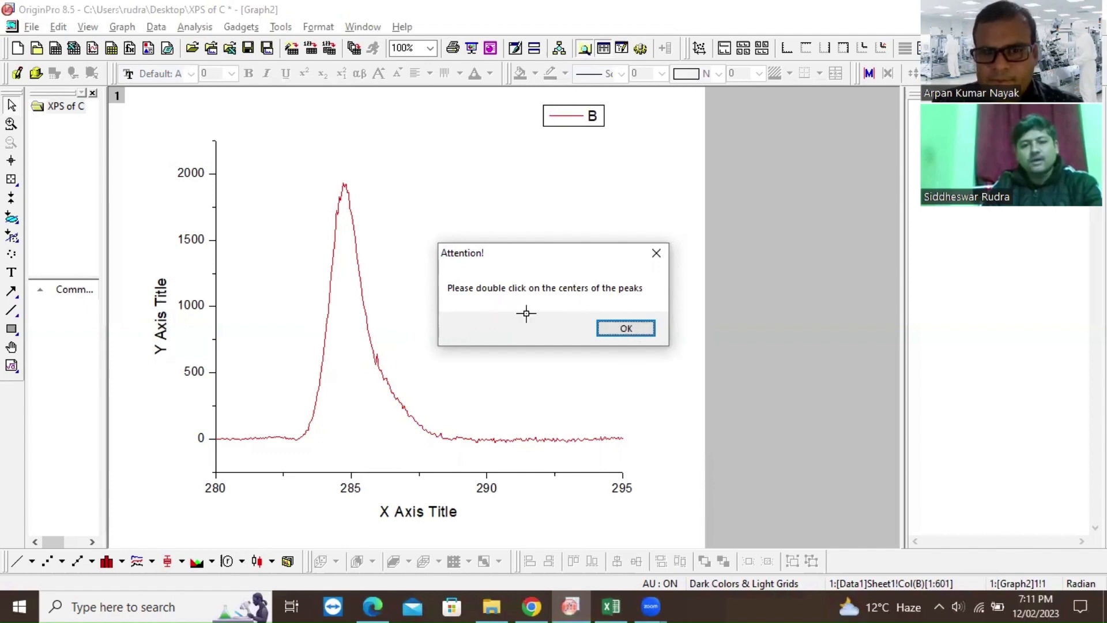
Pick the three peak centers at about X = 284.7, 285.8 and 287.6 and accept the suggested peak width.
key(Return)
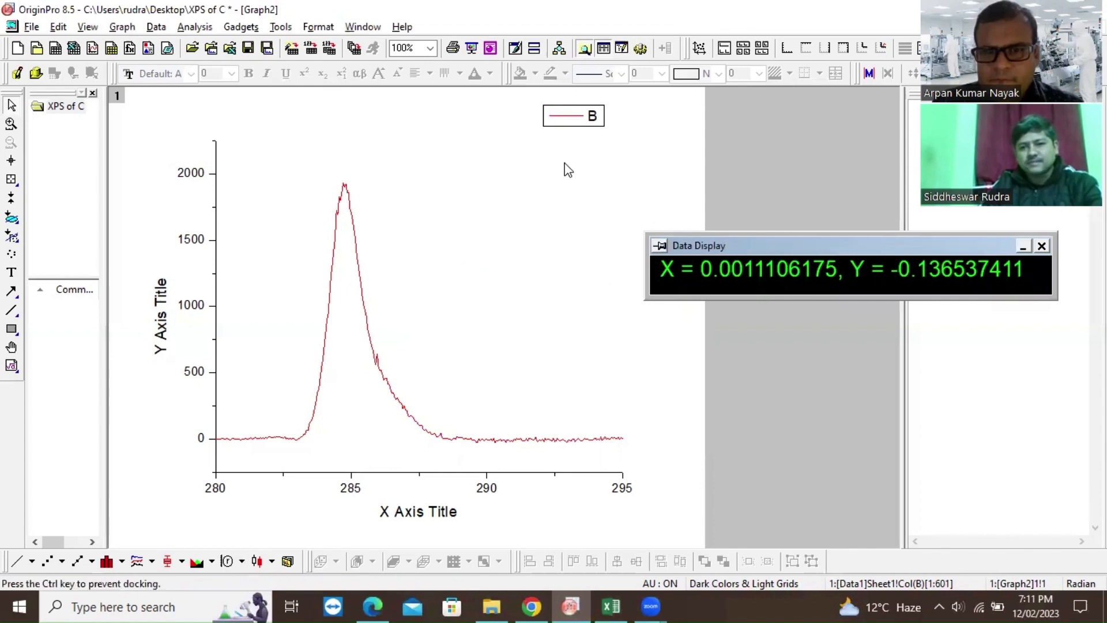
click(342, 320)
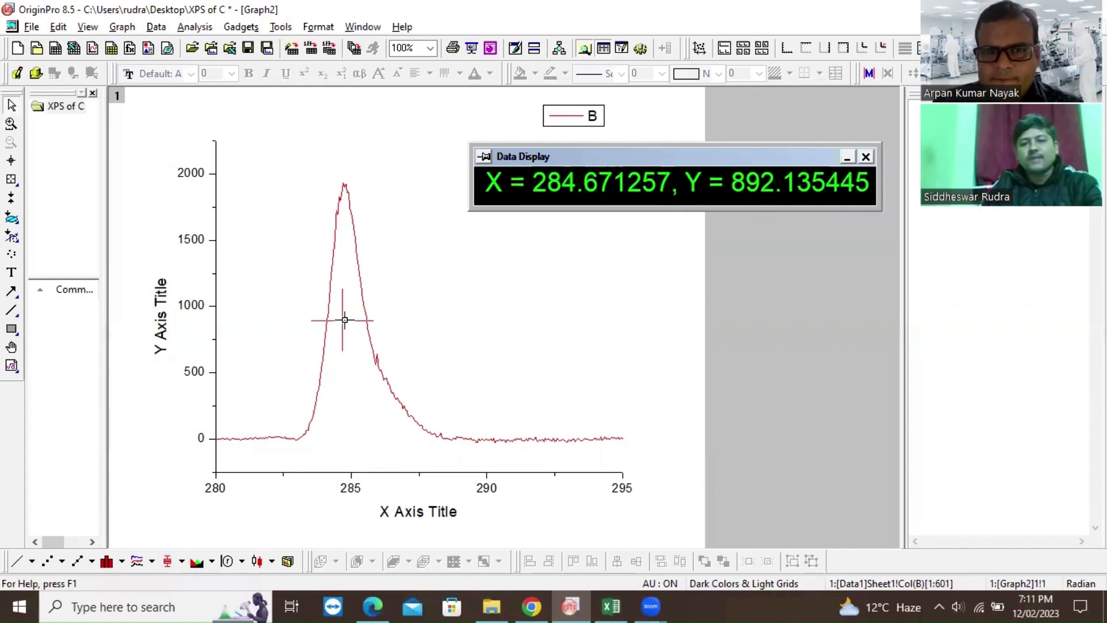
click(343, 316)
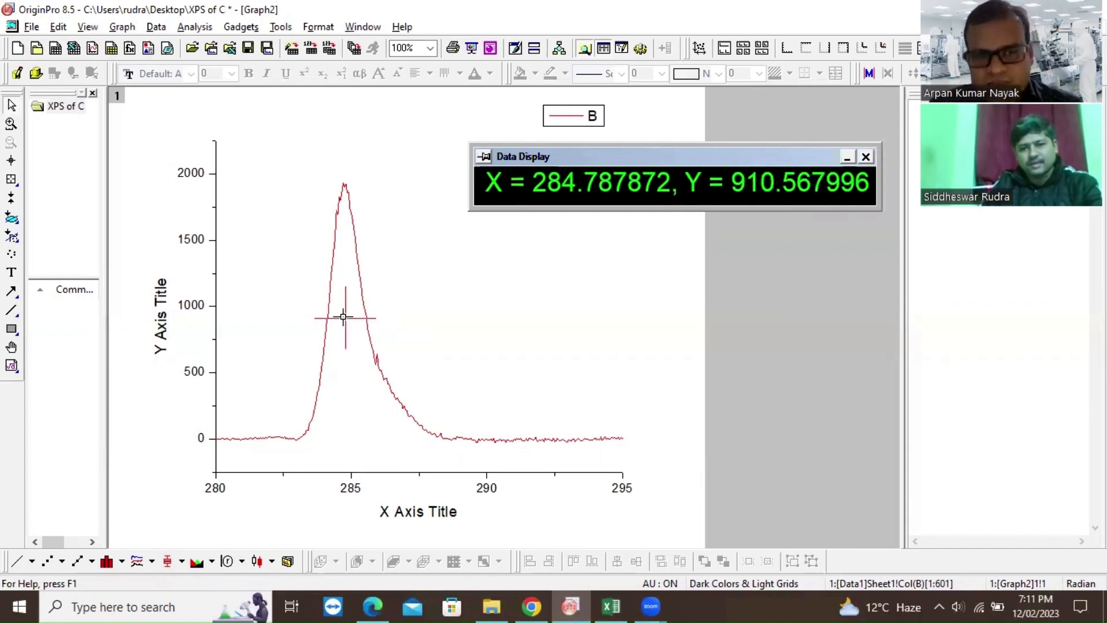
click(343, 317)
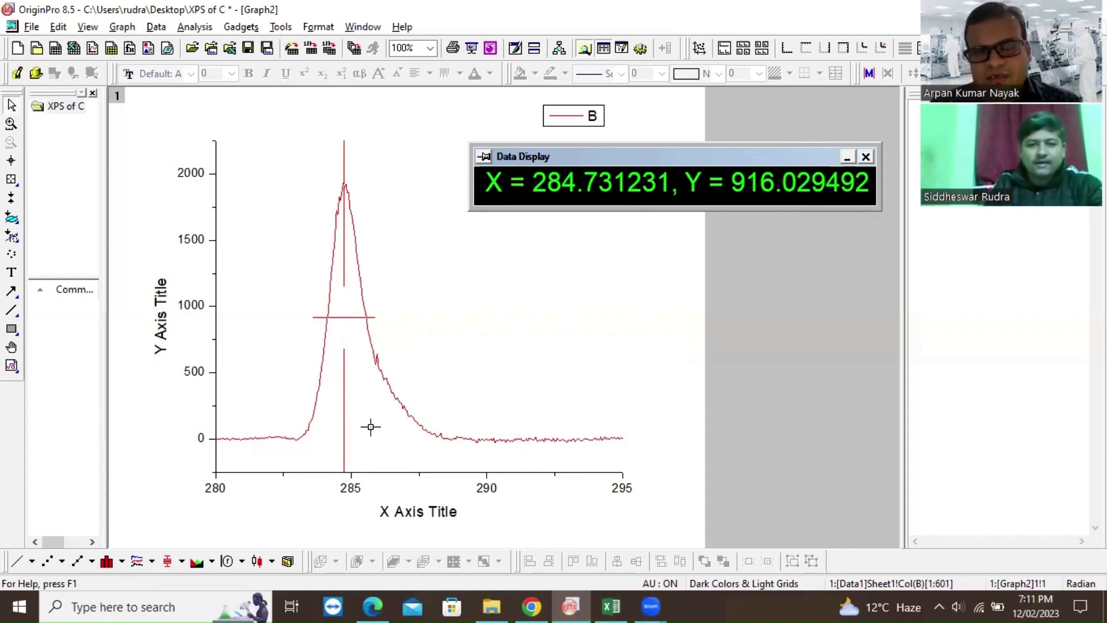
click(368, 388)
click(372, 392)
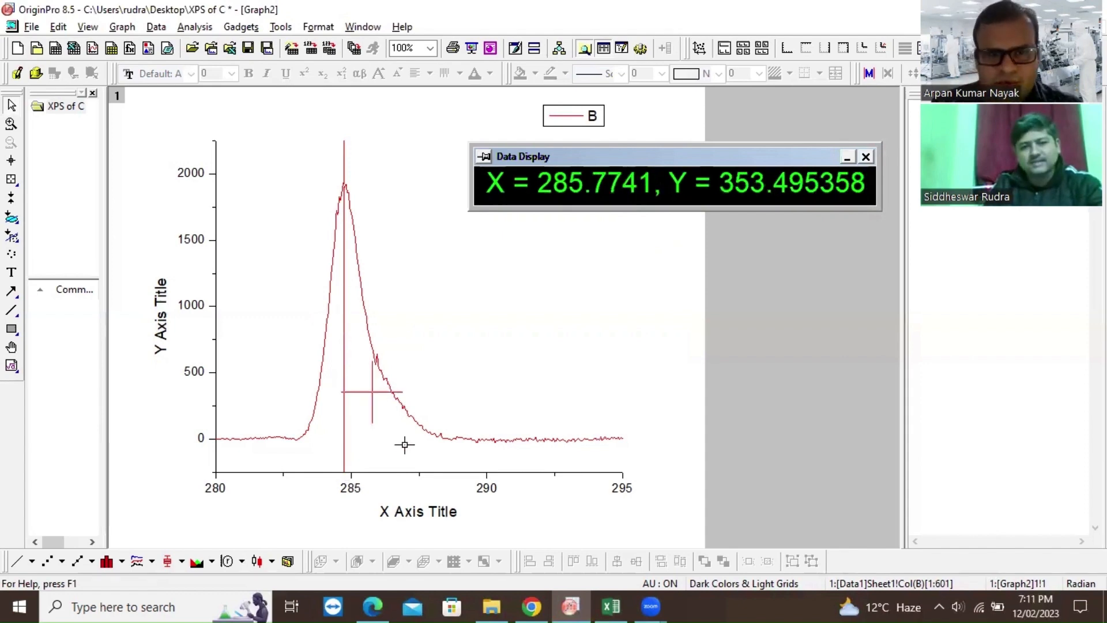
click(405, 445)
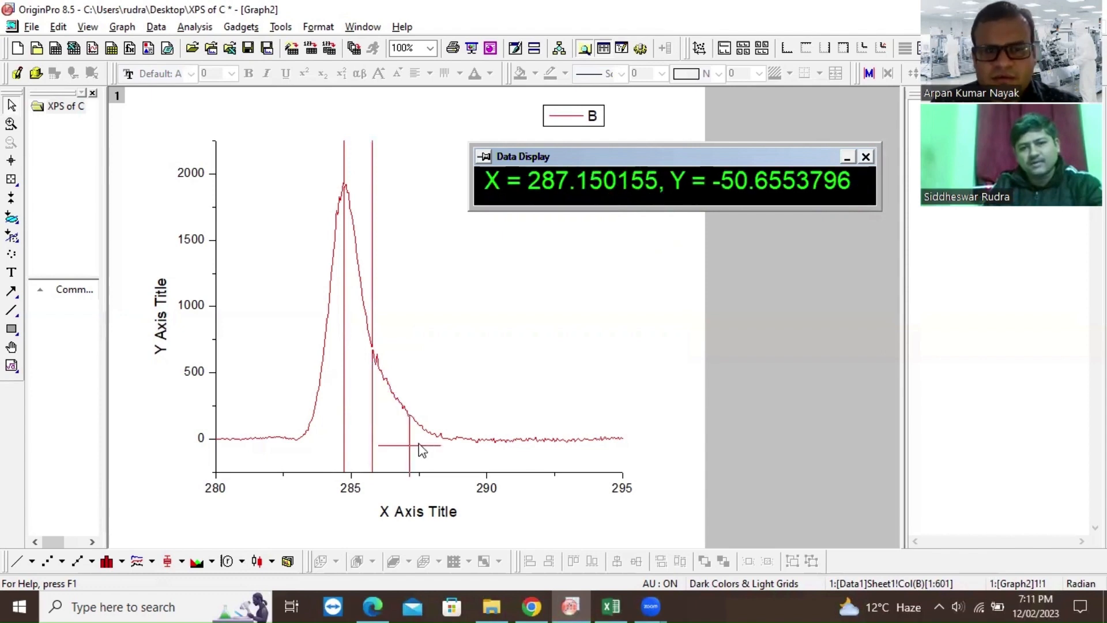
double_click(421, 446)
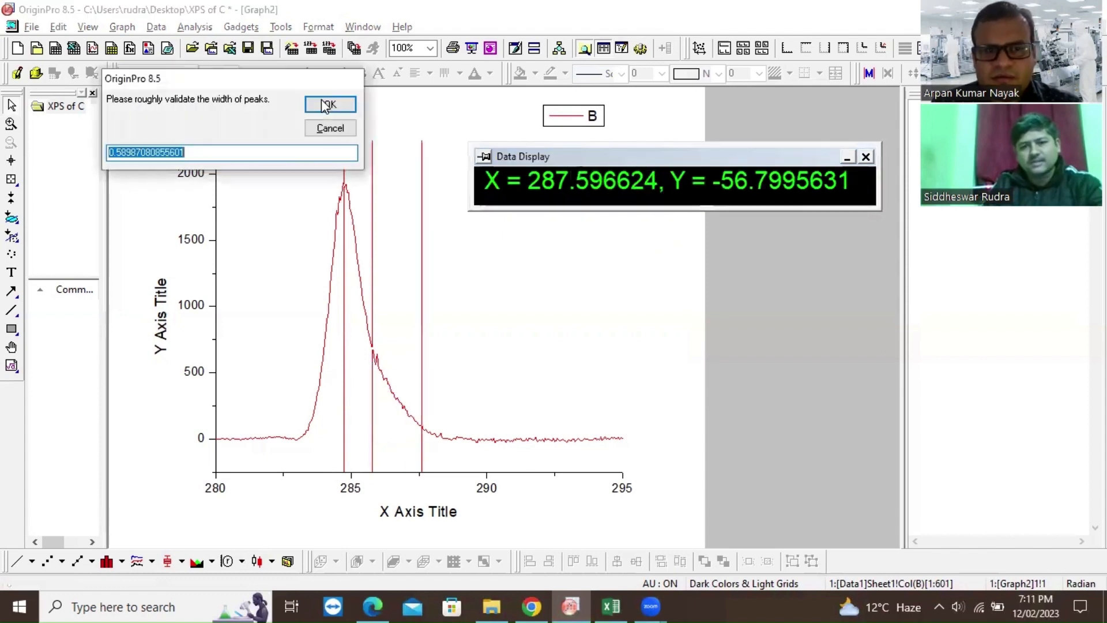
click(328, 105)
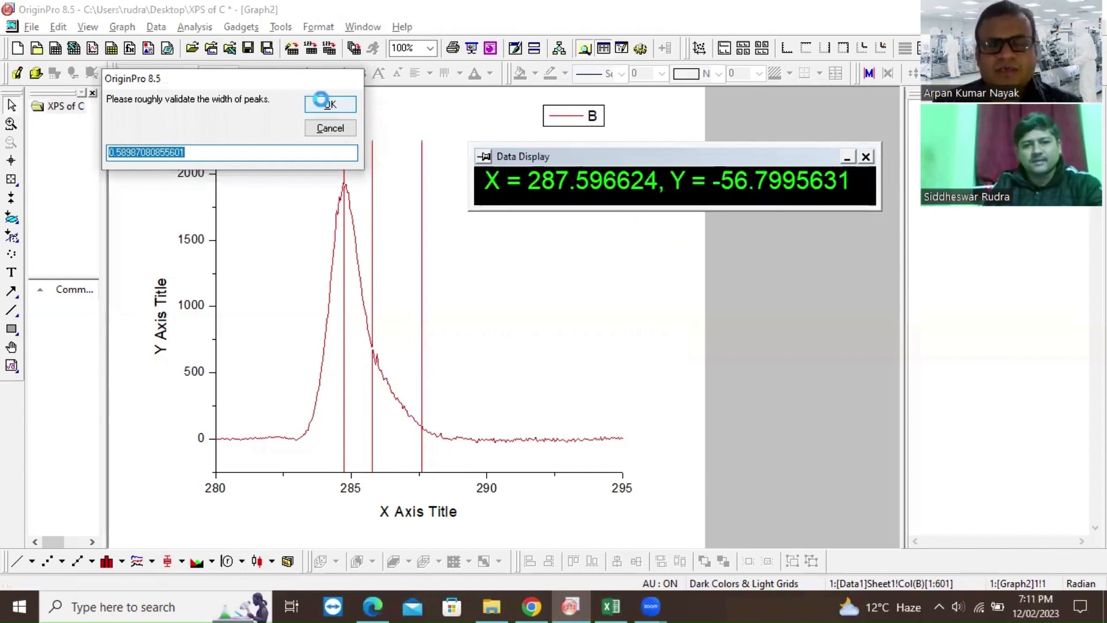